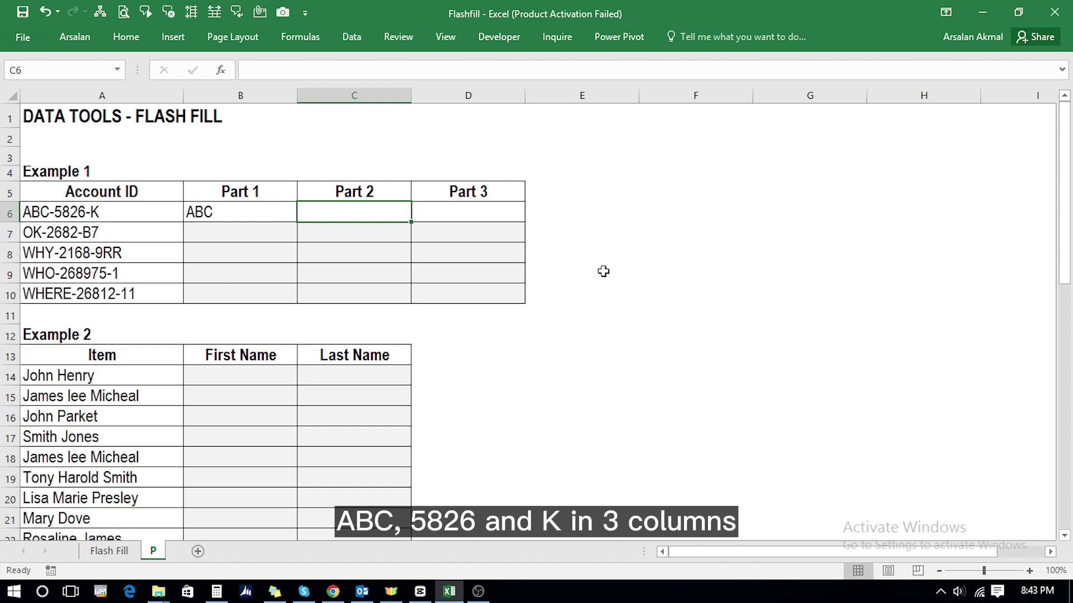
# Enter the middle and last segments of the first account ID under Part 2 and Part 3 in row 6.
pyautogui.write('5826')
pyautogui.press('Tab')
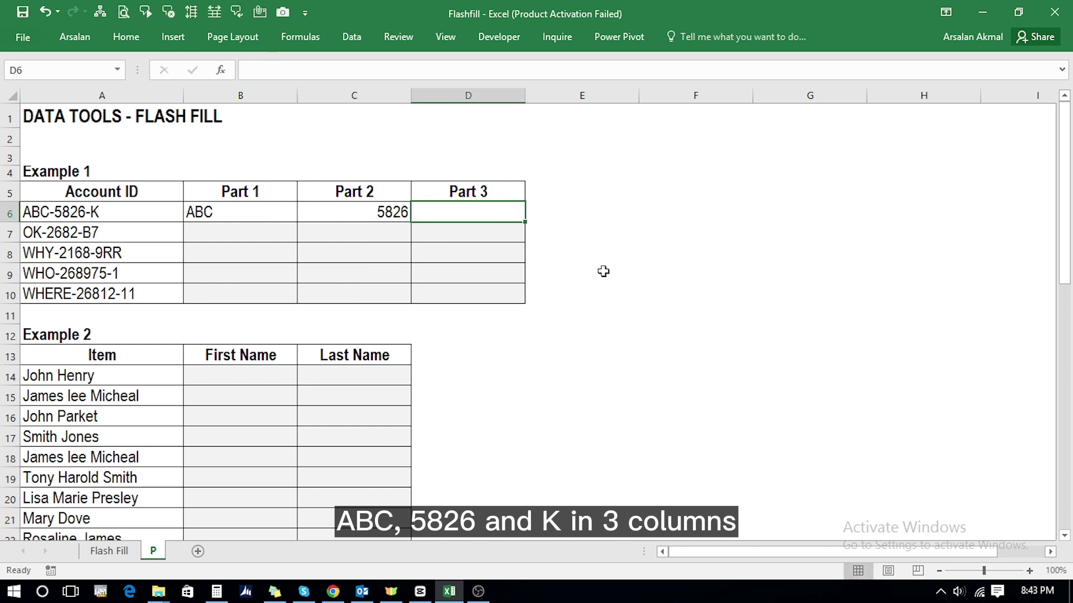
pyautogui.write('K')
pyautogui.press('Tab')
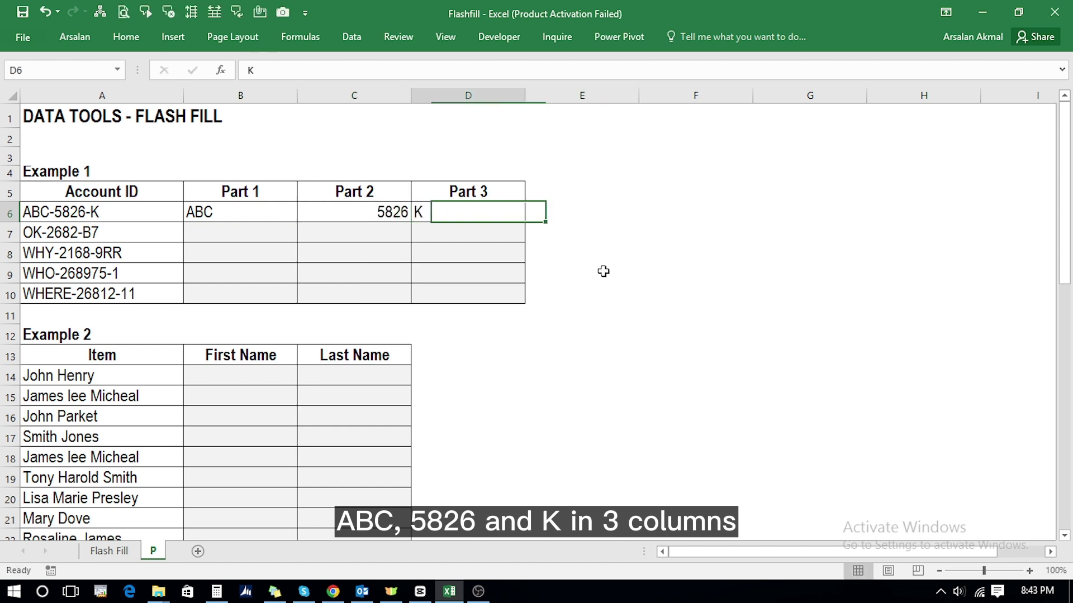
# Flash Fill the Part 1, Part 2 and Part 3 columns of Example 1 from row 7 through row 10.
pyautogui.press('Left')
pyautogui.press('Left')
pyautogui.press('Left')
pyautogui.press('Left')
pyautogui.press('Right')
pyautogui.press('Down')
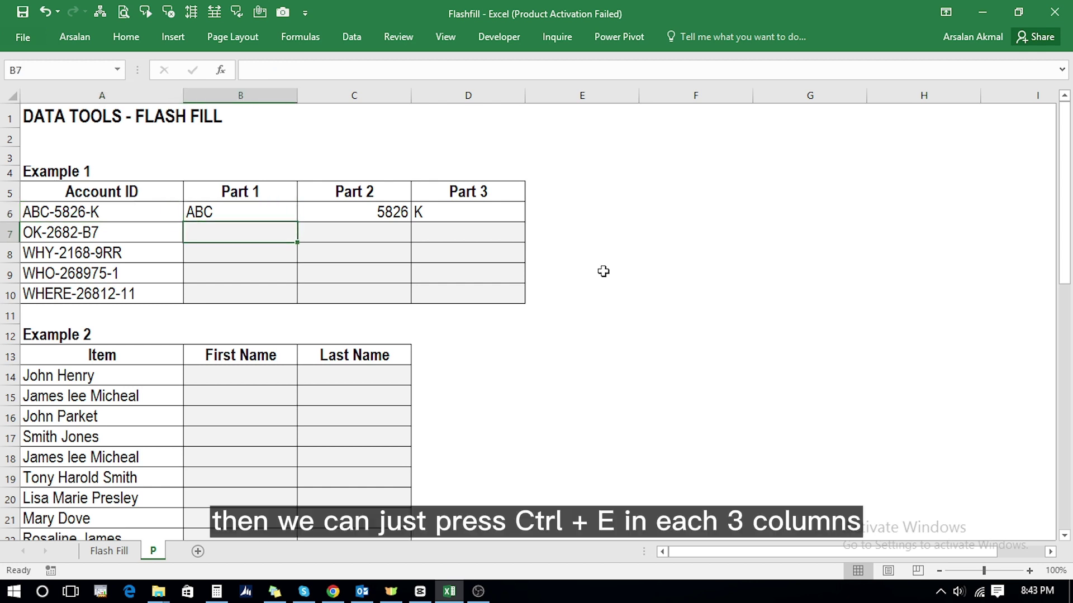
pyautogui.hotkey('ctrl', 'e')
pyautogui.press('Right')
pyautogui.hotkey('ctrl', 'e')
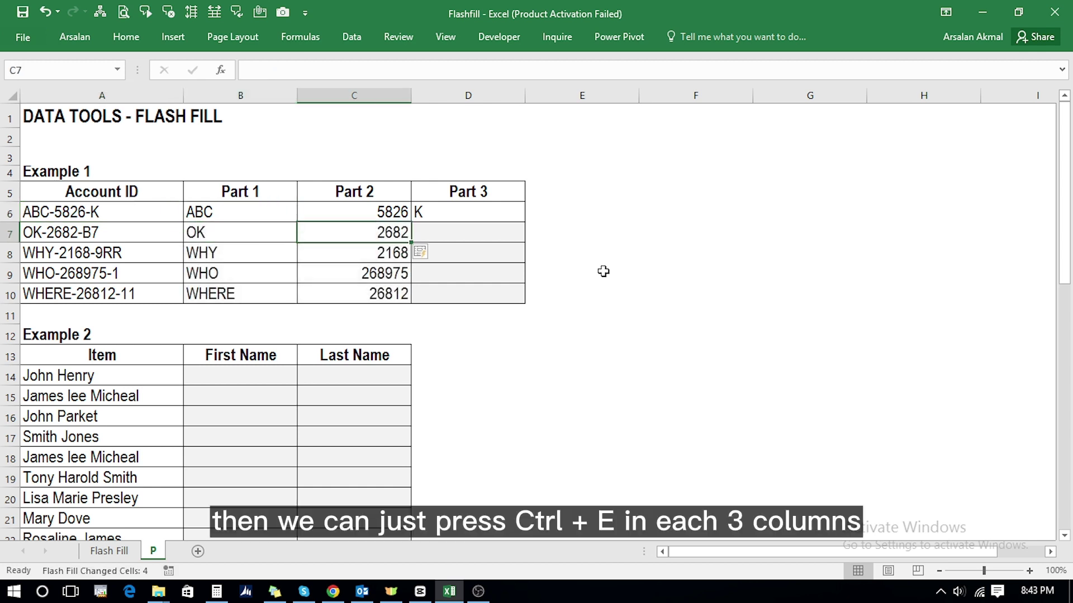
pyautogui.press('Right')
pyautogui.hotkey('ctrl', 'e')
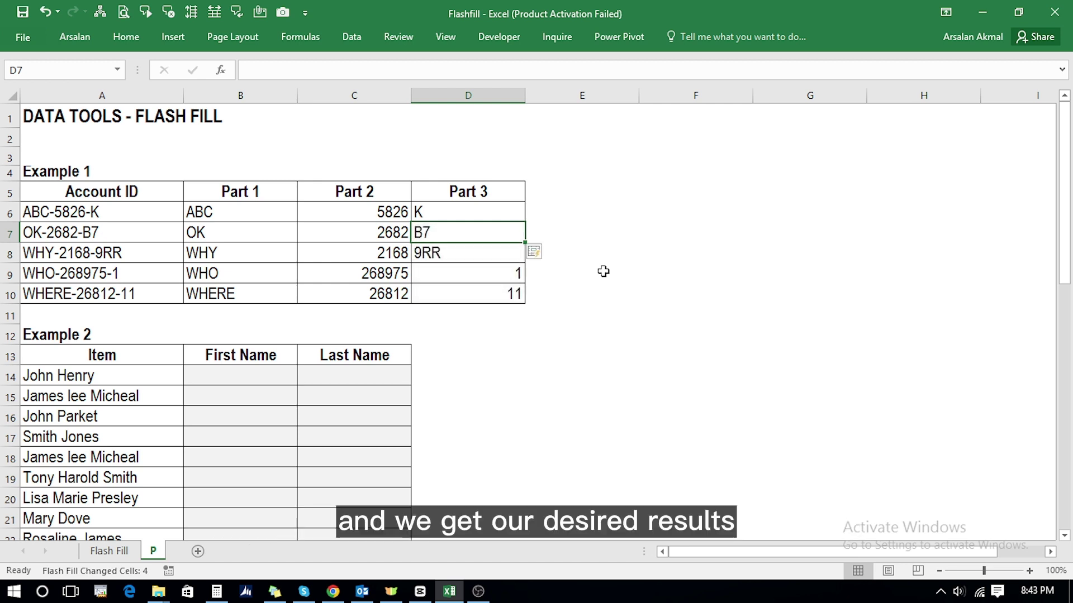
pyautogui.press('Left')
pyautogui.press('Left')
pyautogui.press('Right')
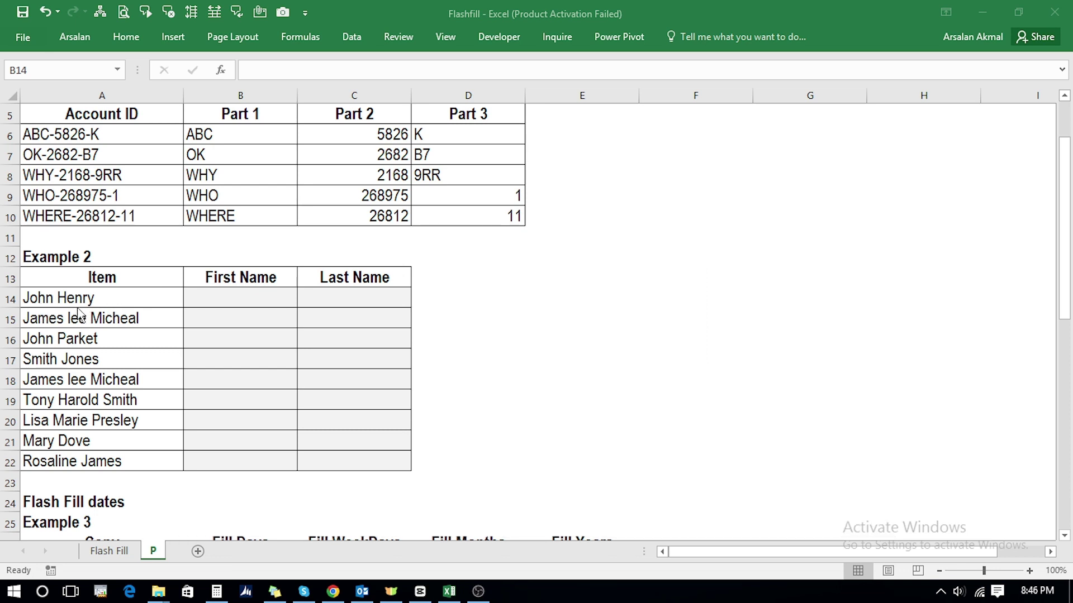
# Split the first Example 2 item by entering its first name in B14 and its last name in C14.
pyautogui.click(214, 302)
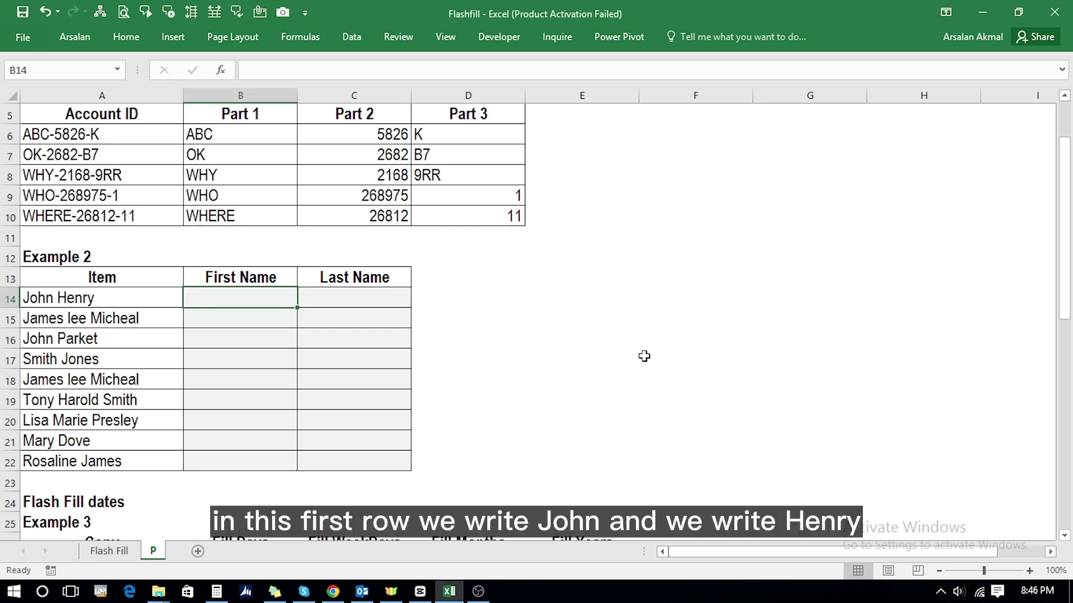
pyautogui.write('John')
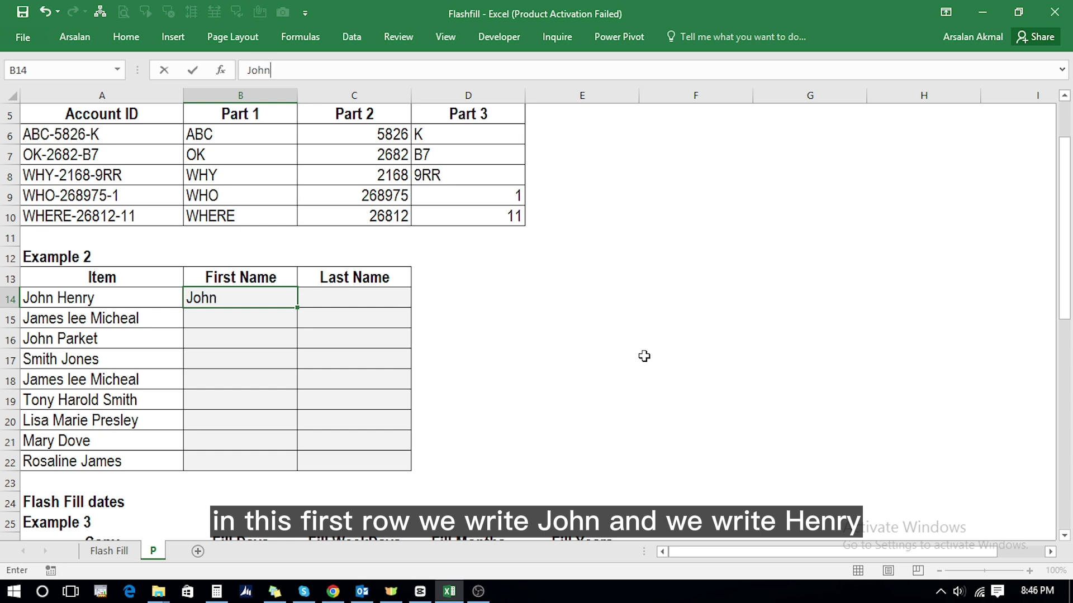
pyautogui.press('Tab')
pyautogui.write('Henry')
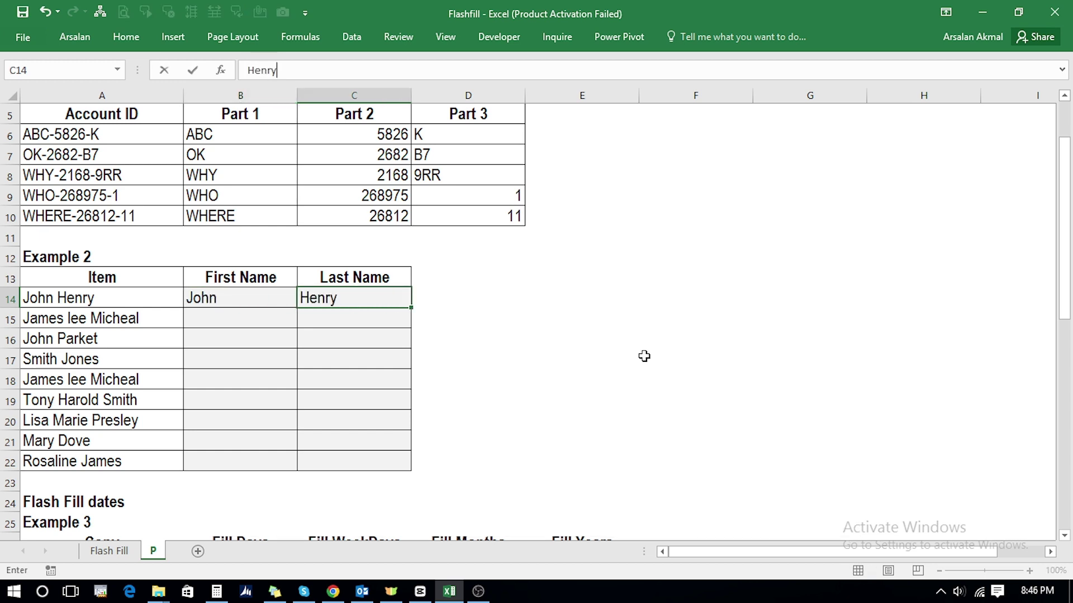
# Flash Fill the First Name and Last Name columns of Example 2 from the entries in row 14.
pyautogui.hotkey('shift', 'Tab')
pyautogui.hotkey('ctrl', 'e')
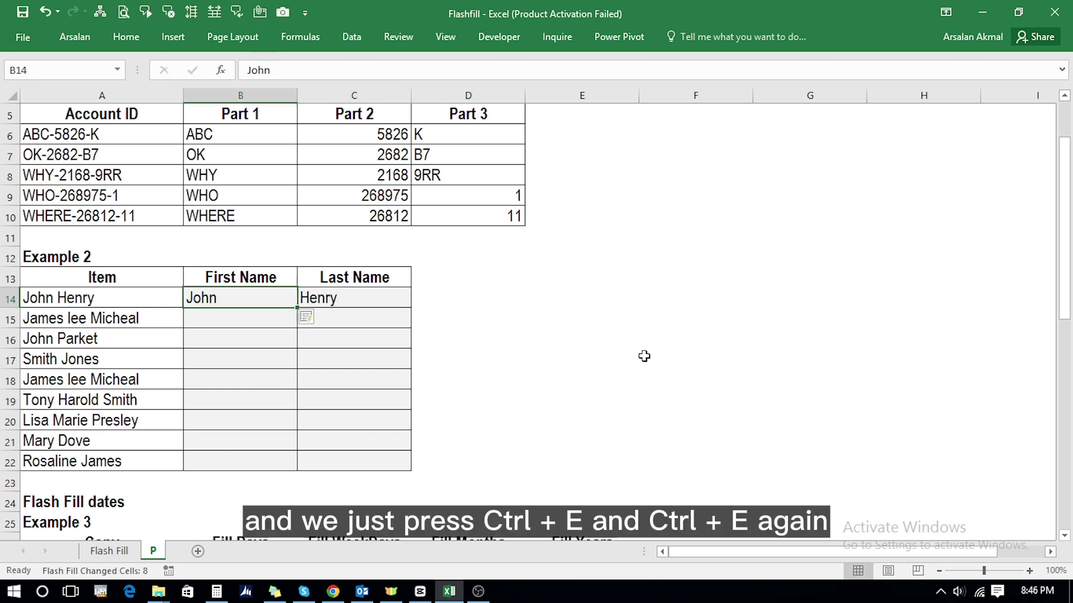
pyautogui.press('Tab')
pyautogui.hotkey('ctrl', 'e')
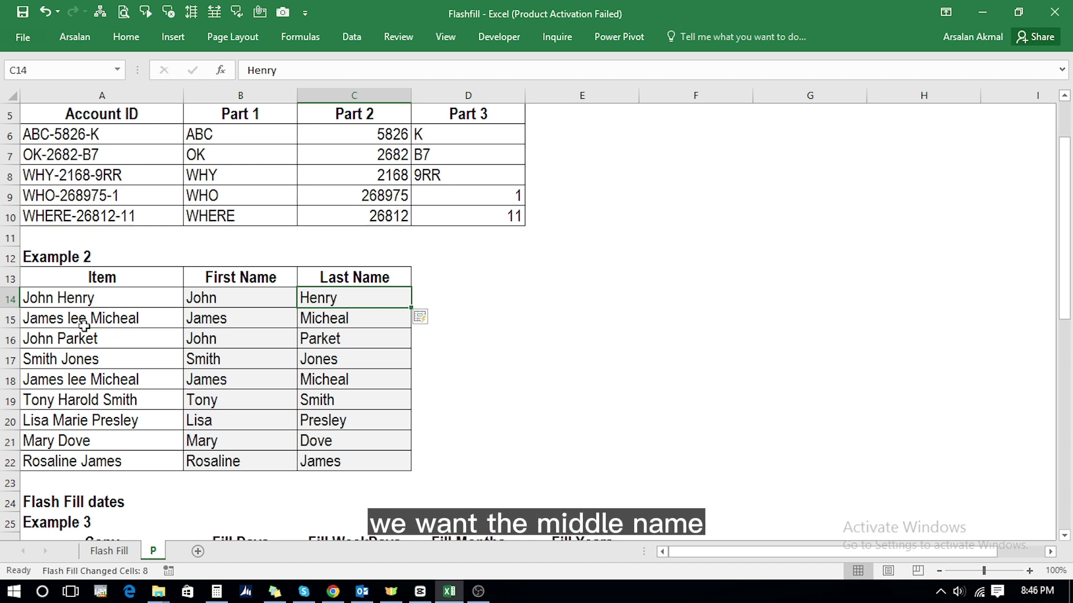
# Replace the last name in C15 with the middle name from A15 and check the Flash Fill results for the other three-part names.
pyautogui.press('Down')
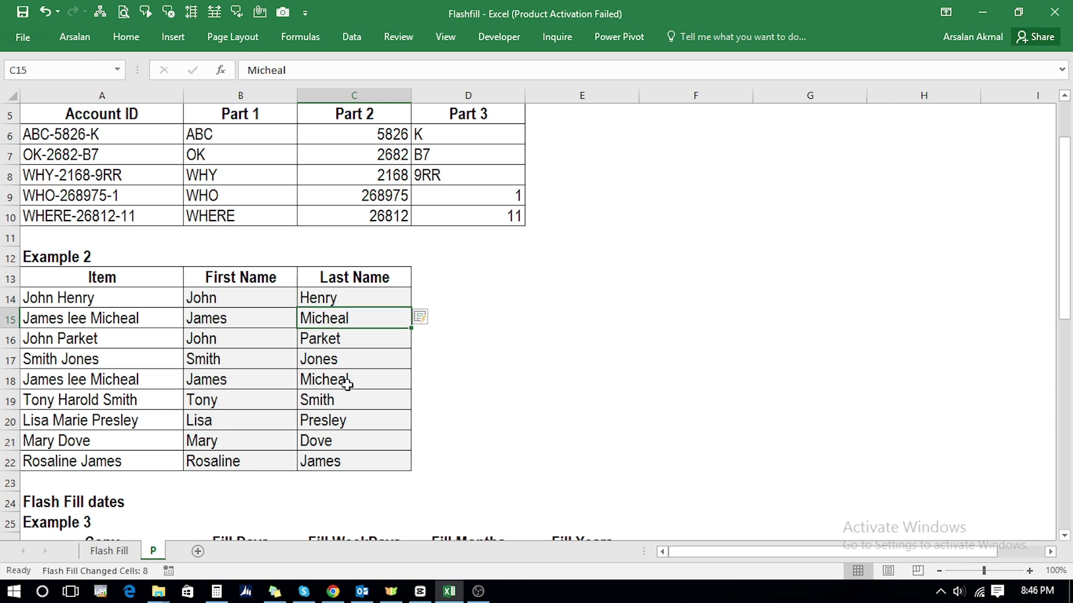
pyautogui.write('lee')
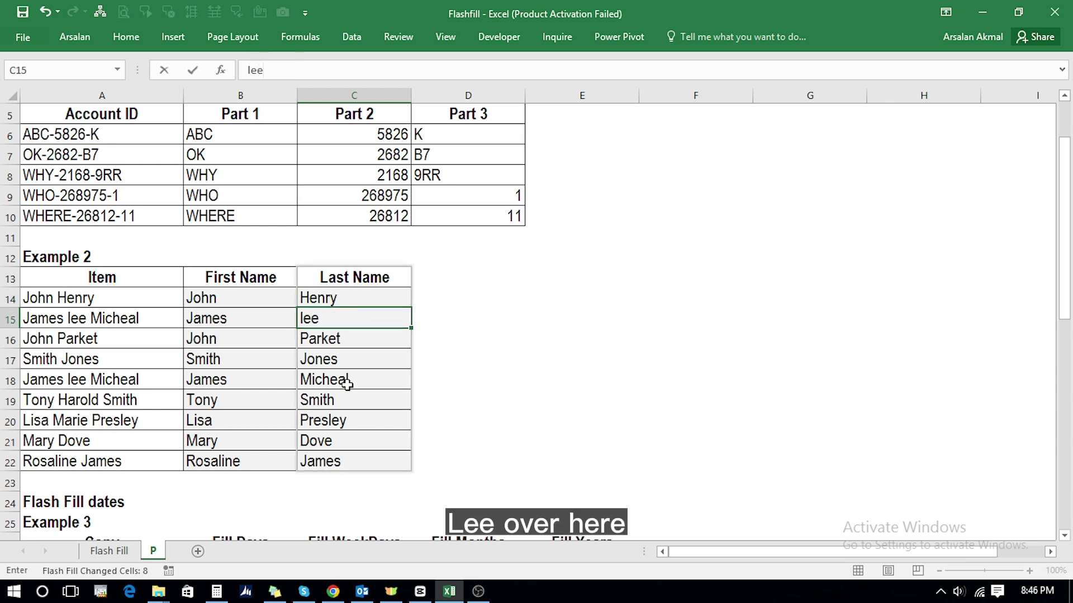
pyautogui.press('Return')
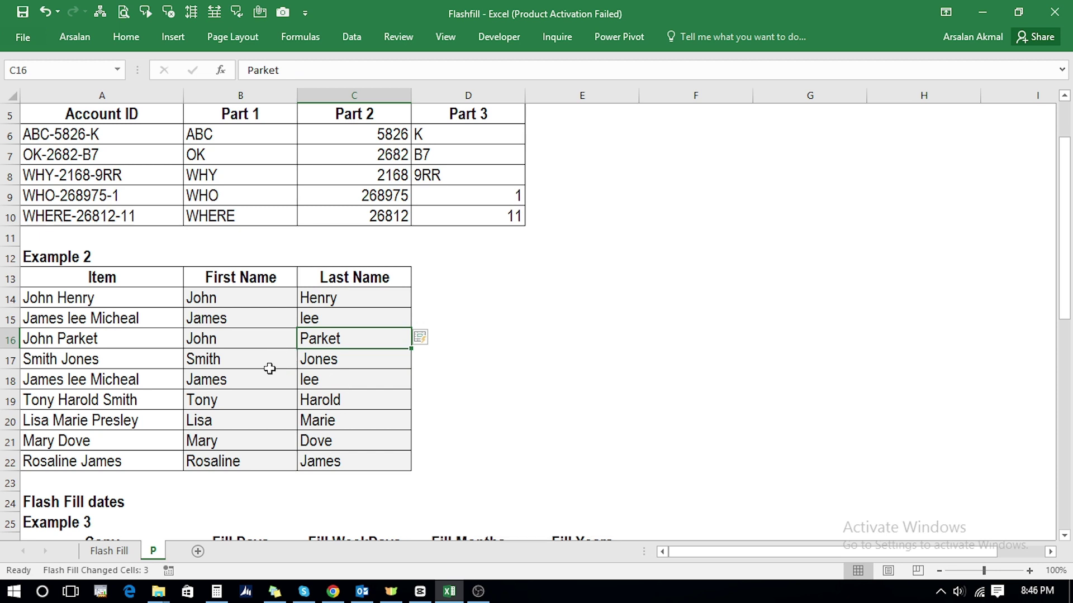
pyautogui.click(327, 378)
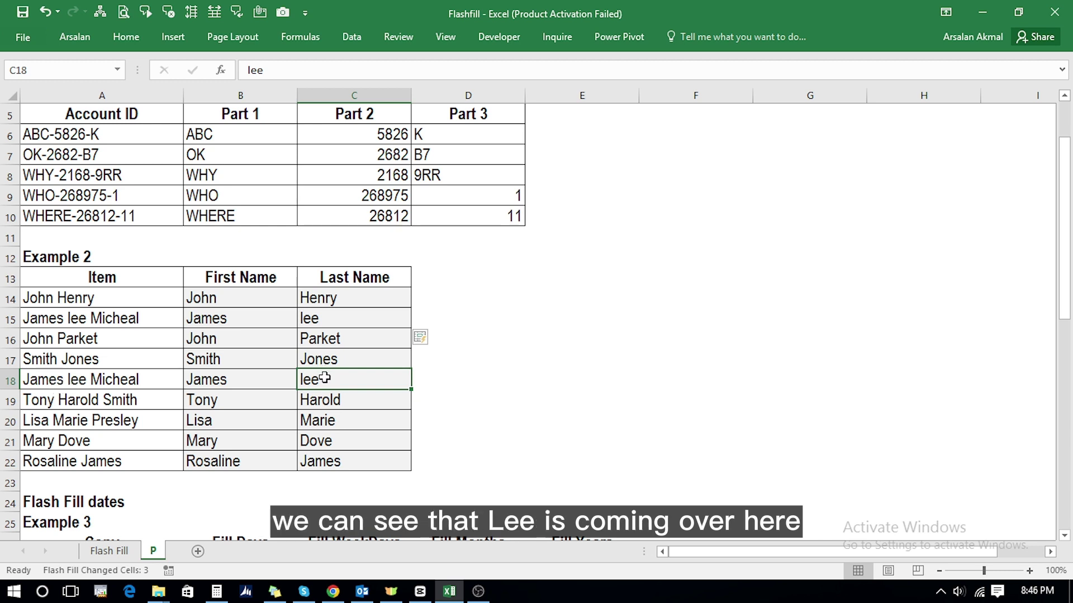
pyautogui.click(321, 422)
pyautogui.click(317, 400)
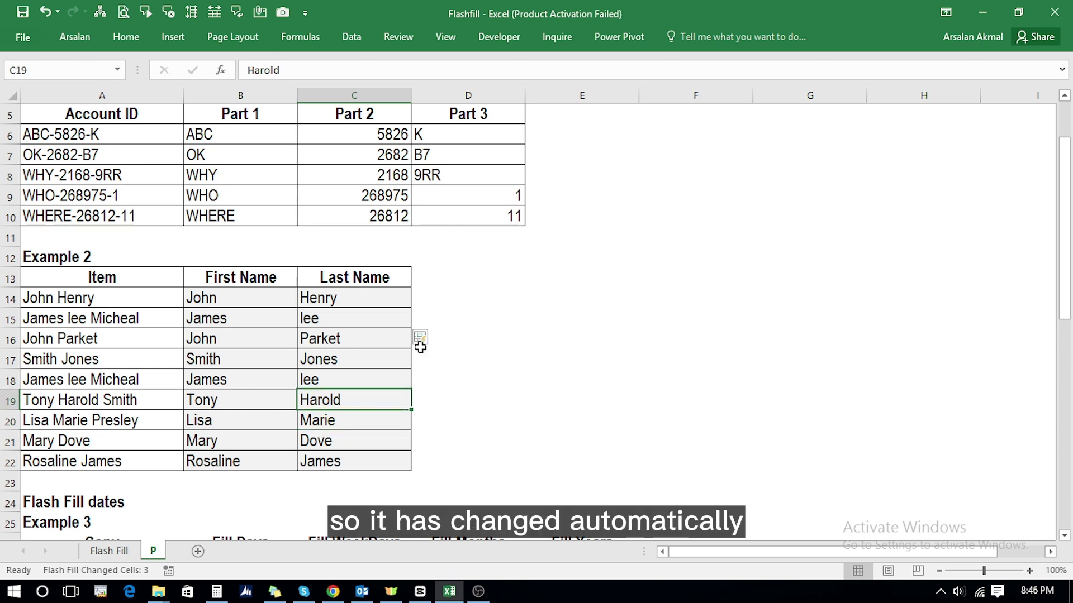
pyautogui.press('Down')
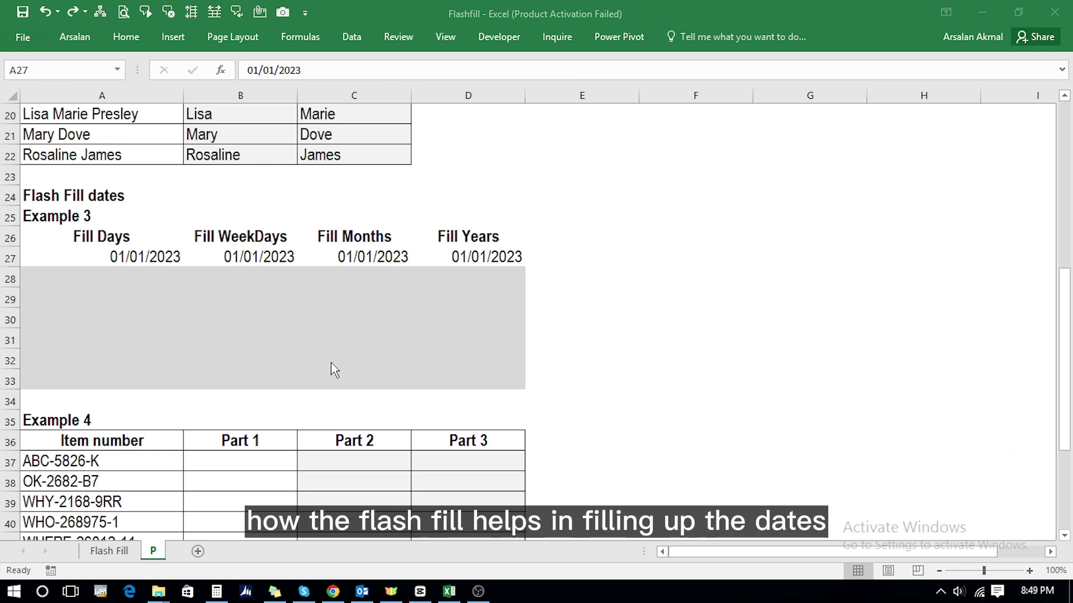
# Fill the Fill Days dates daily through A33 and the Fill WeekDays dates through B33 using the Fill Weekdays option.
pyautogui.click(91, 261)
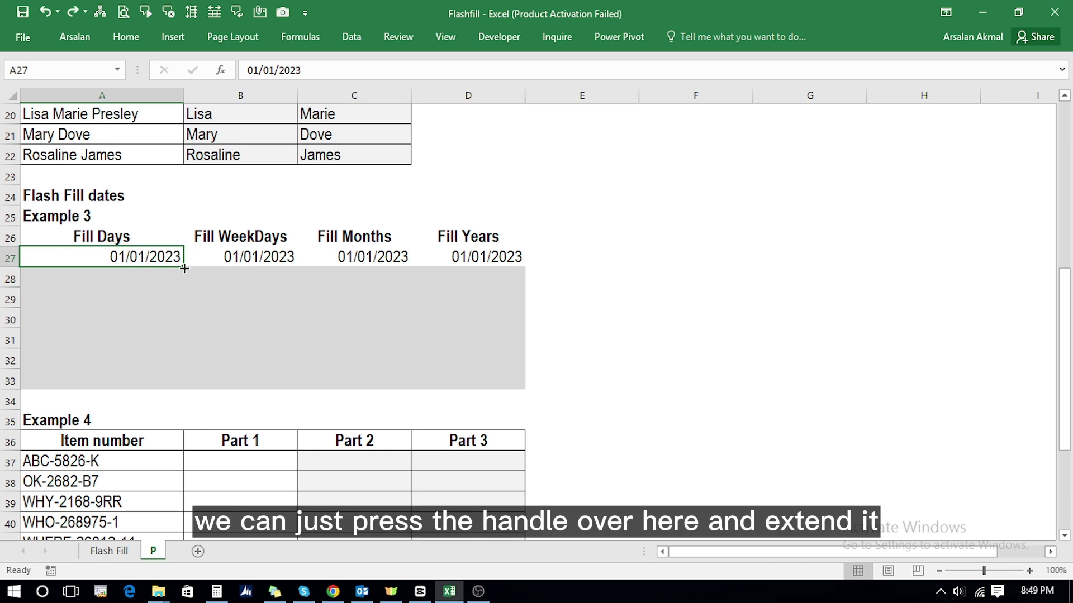
pyautogui.moveTo(184, 267); pyautogui.dragTo(175, 390)
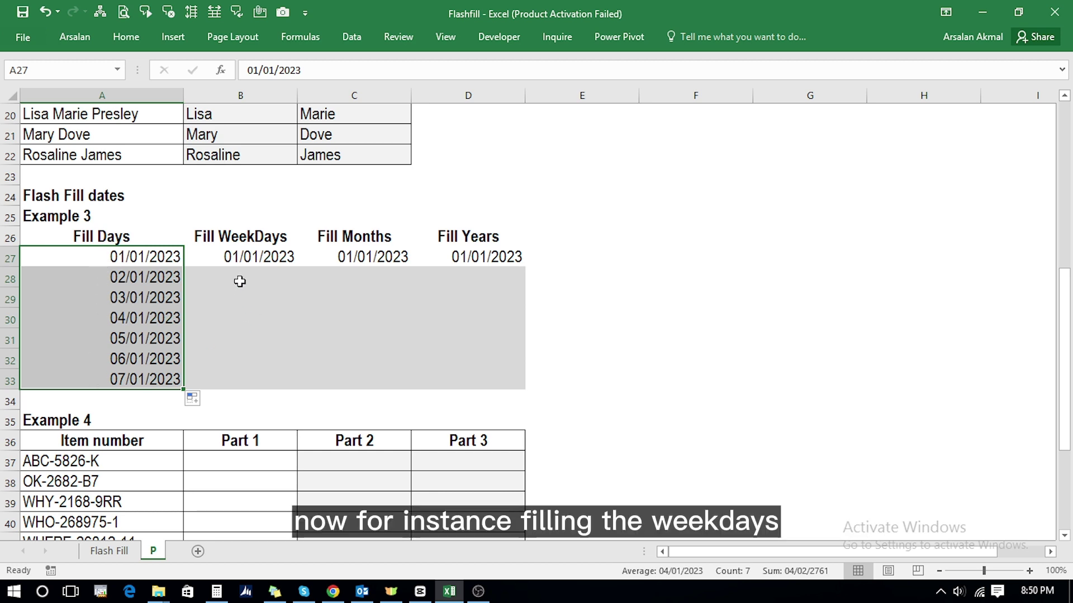
pyautogui.click(241, 258)
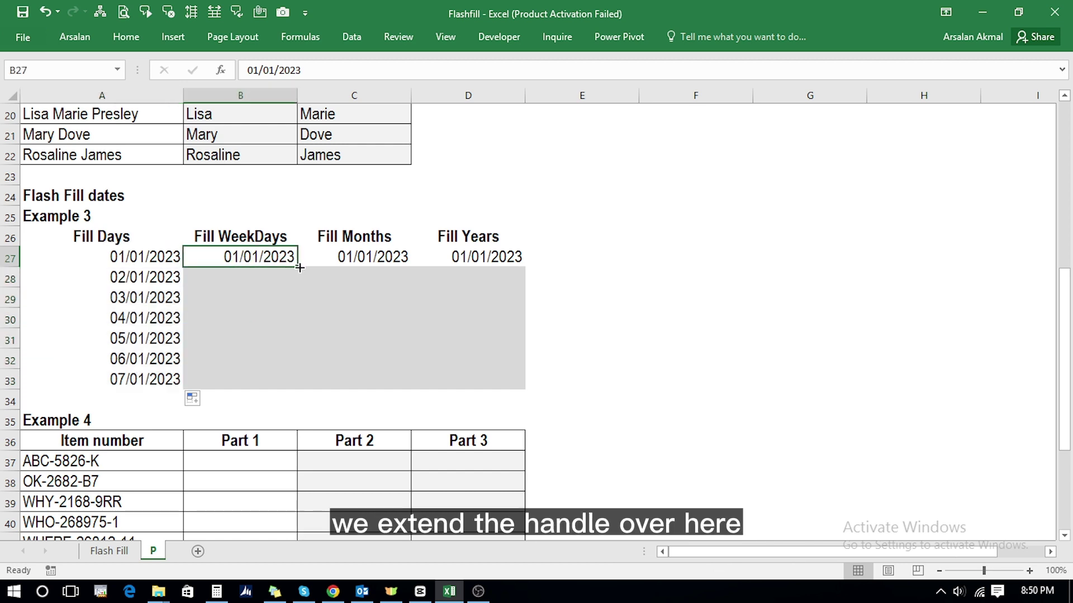
pyautogui.moveTo(299, 268); pyautogui.dragTo(279, 387)
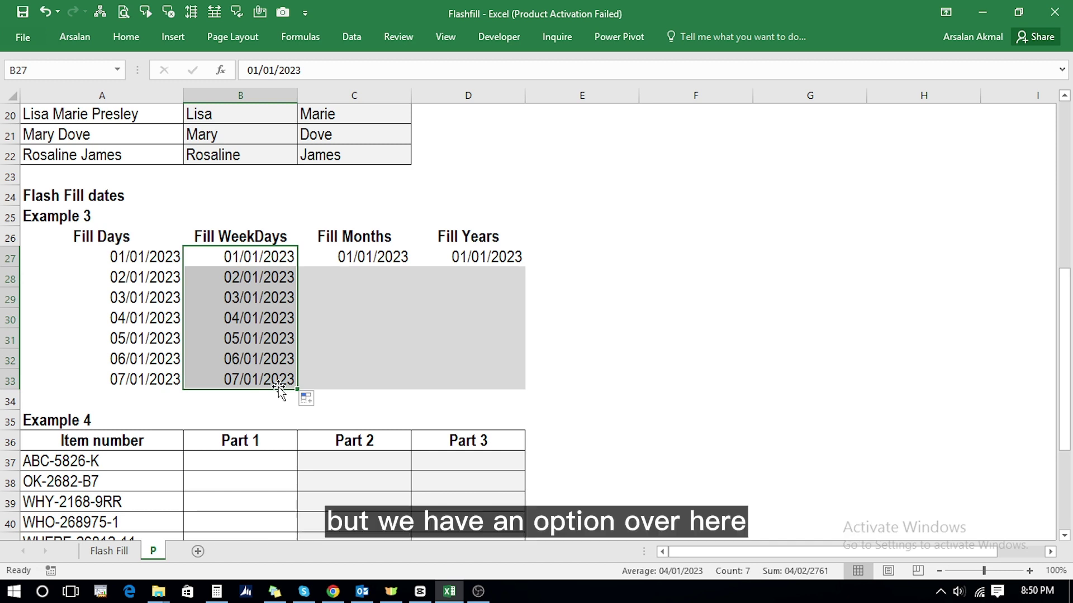
pyautogui.click(320, 399)
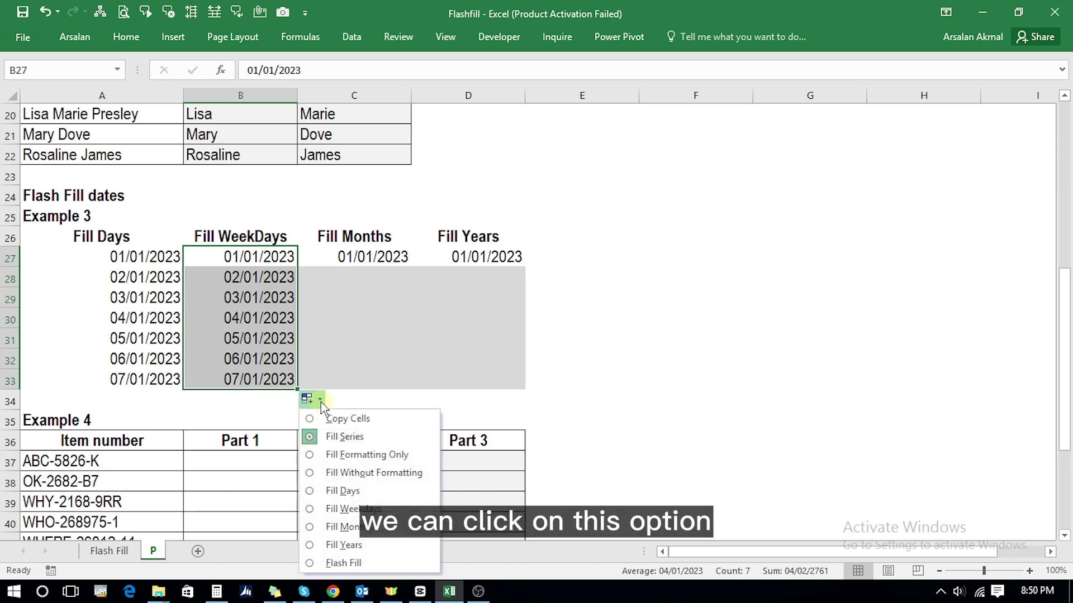
pyautogui.click(308, 509)
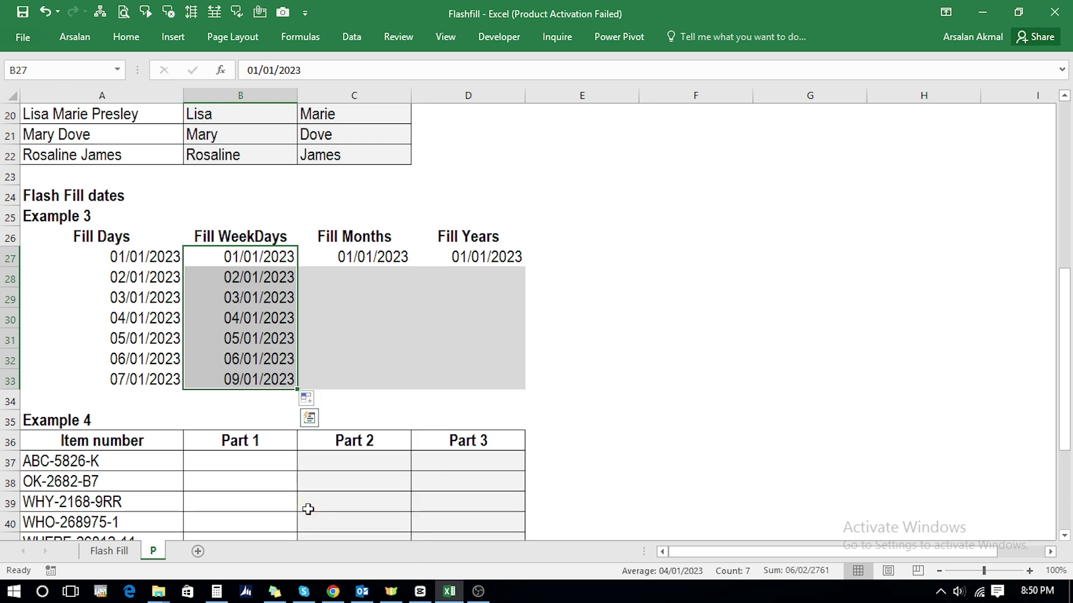
# Check the filled weekday dates against January 2023 in the system calendar.
pyautogui.click(213, 257)
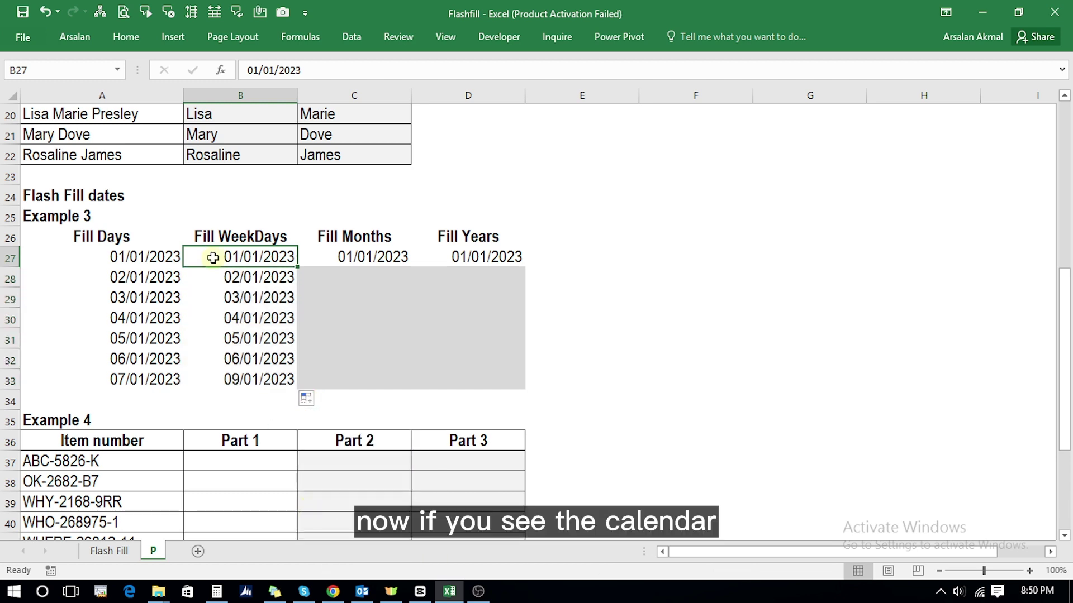
pyautogui.click(1036, 594)
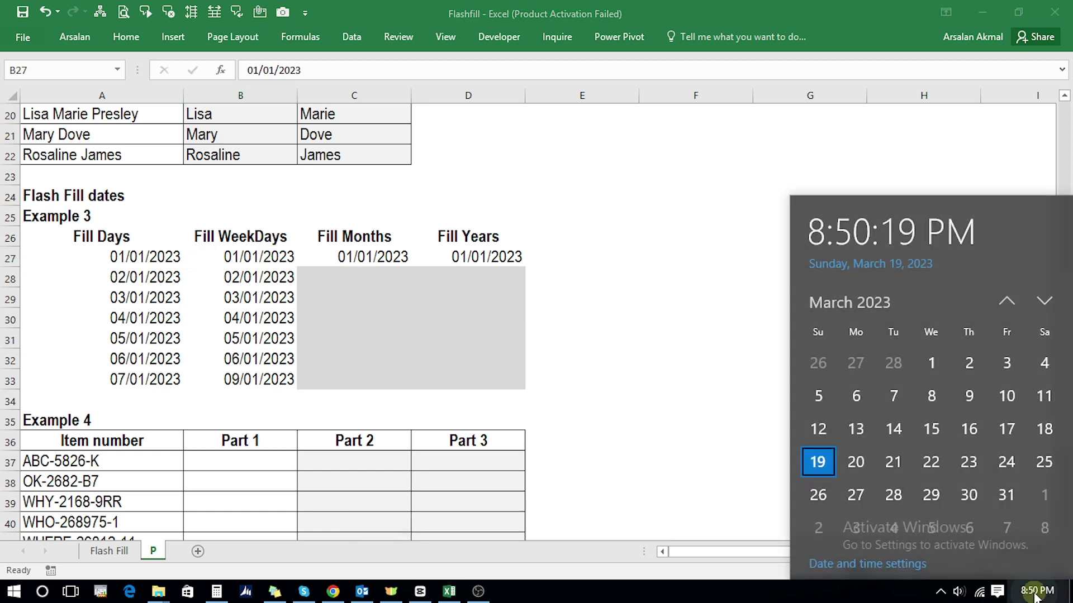
pyautogui.click(1008, 295)
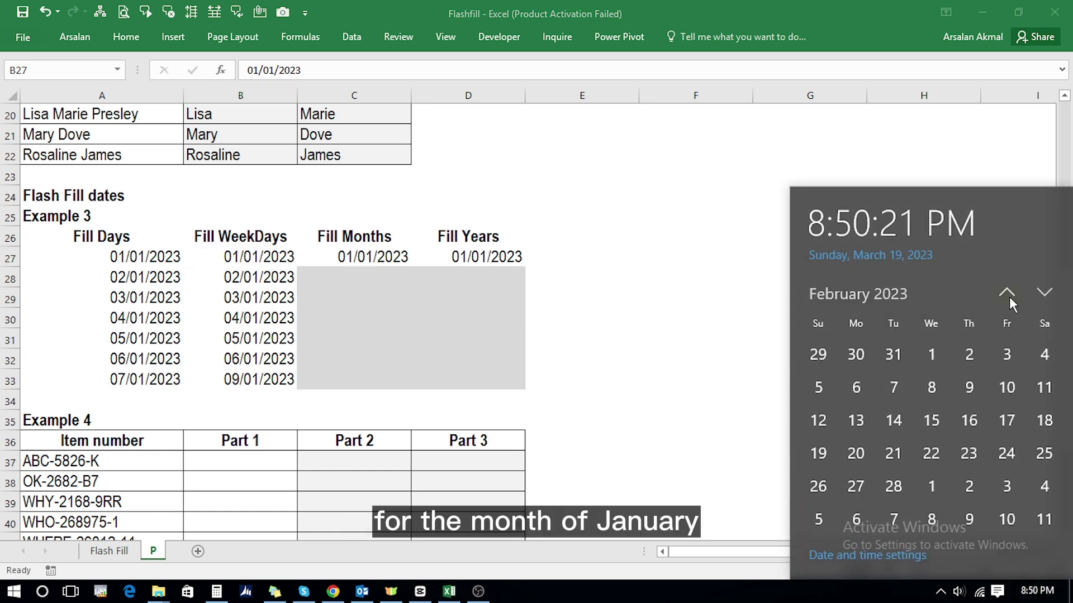
pyautogui.click(1009, 296)
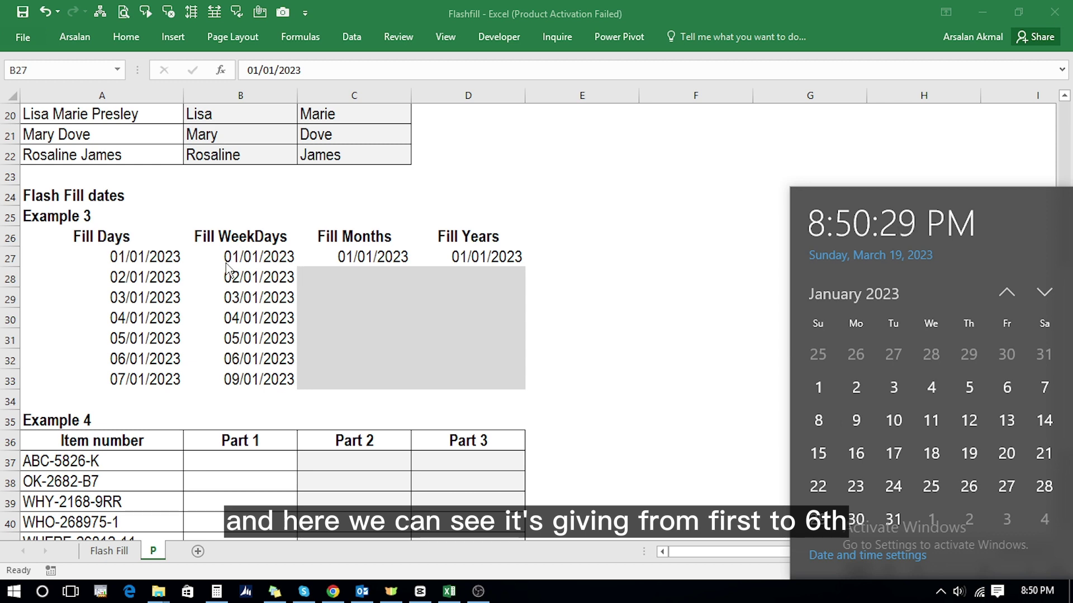
pyautogui.click(232, 386)
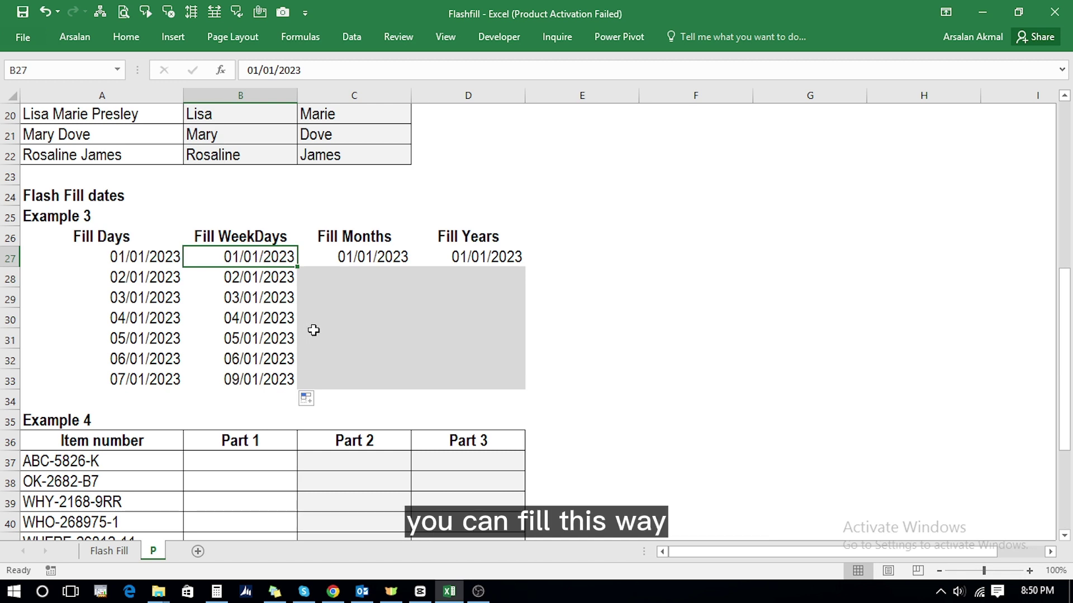
# Fill the Fill Months column from C27 through C33 in monthly increments using the Fill Months option.
pyautogui.click(351, 264)
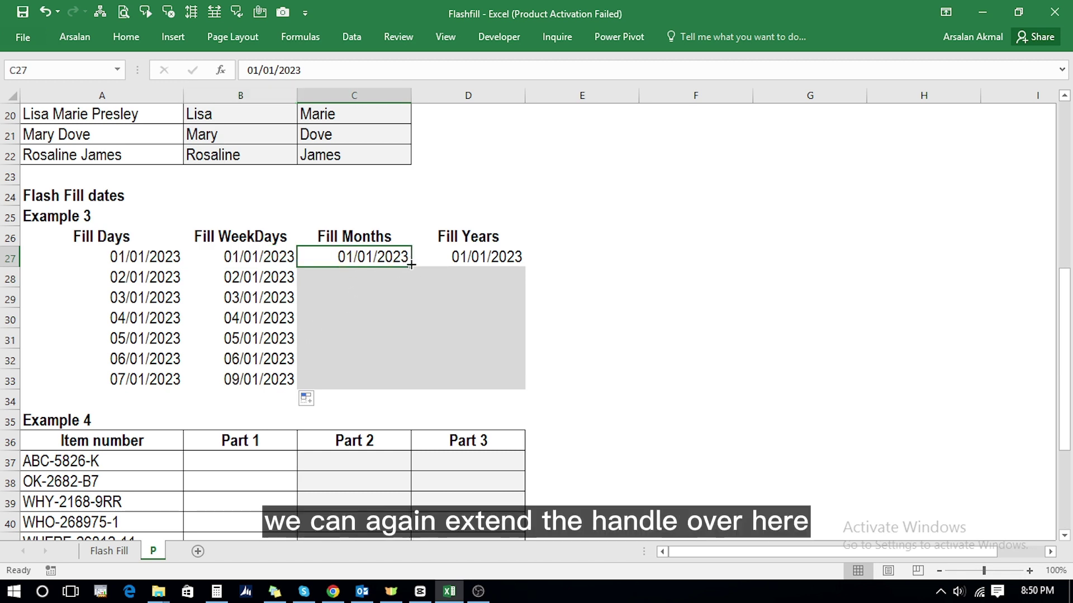
pyautogui.moveTo(411, 268); pyautogui.dragTo(399, 392)
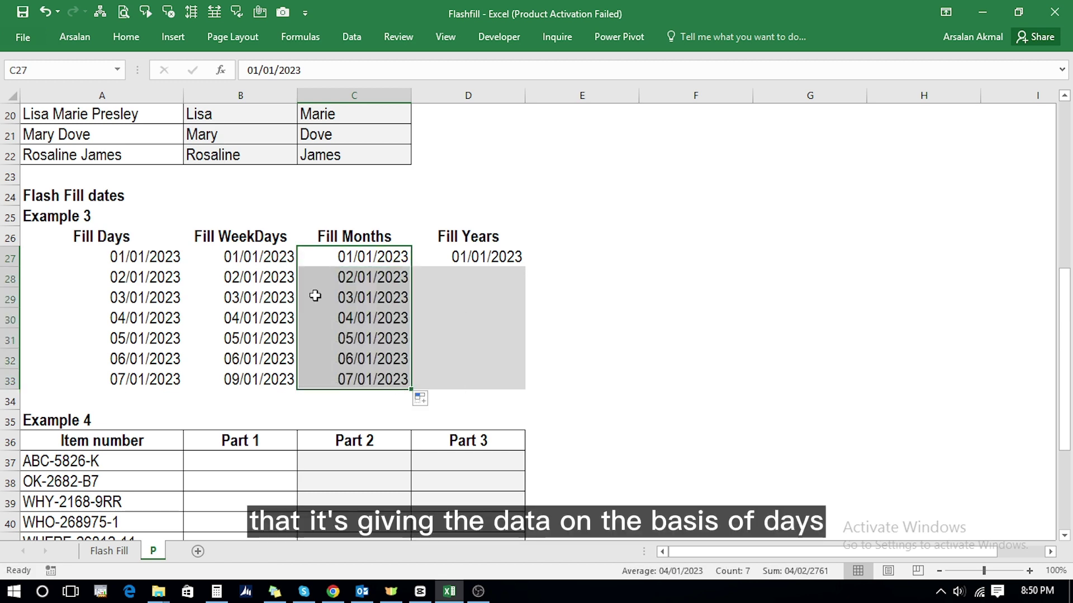
pyautogui.click(436, 400)
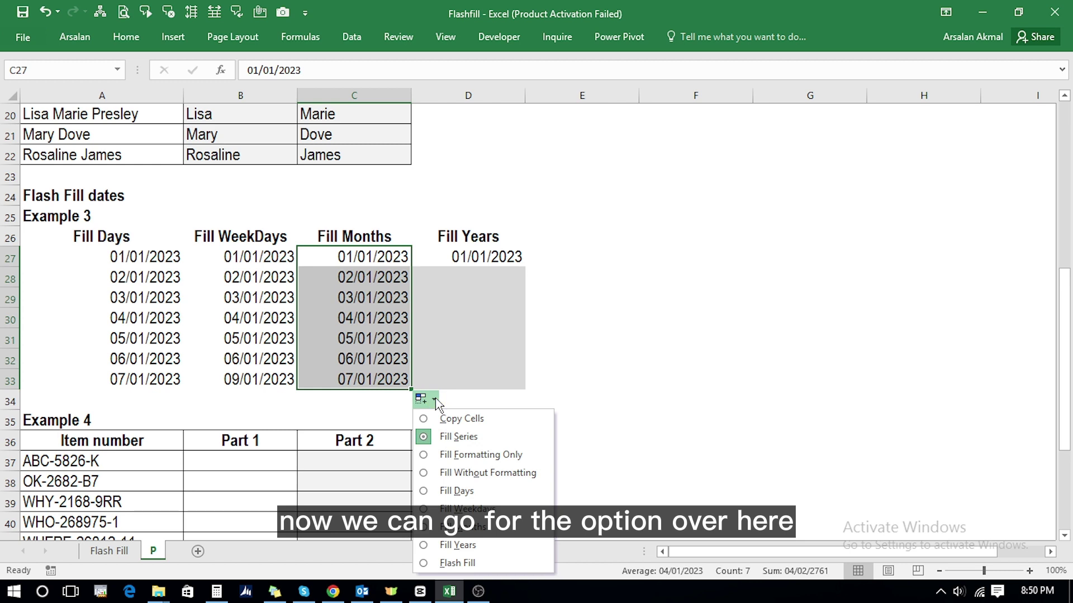
pyautogui.click(435, 528)
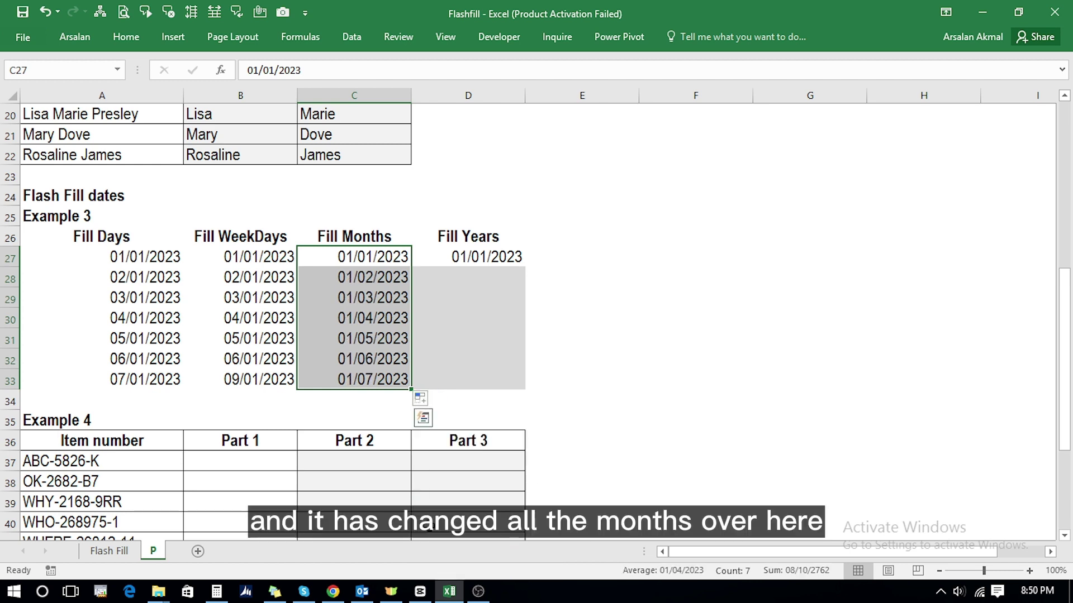
pyautogui.click(329, 291)
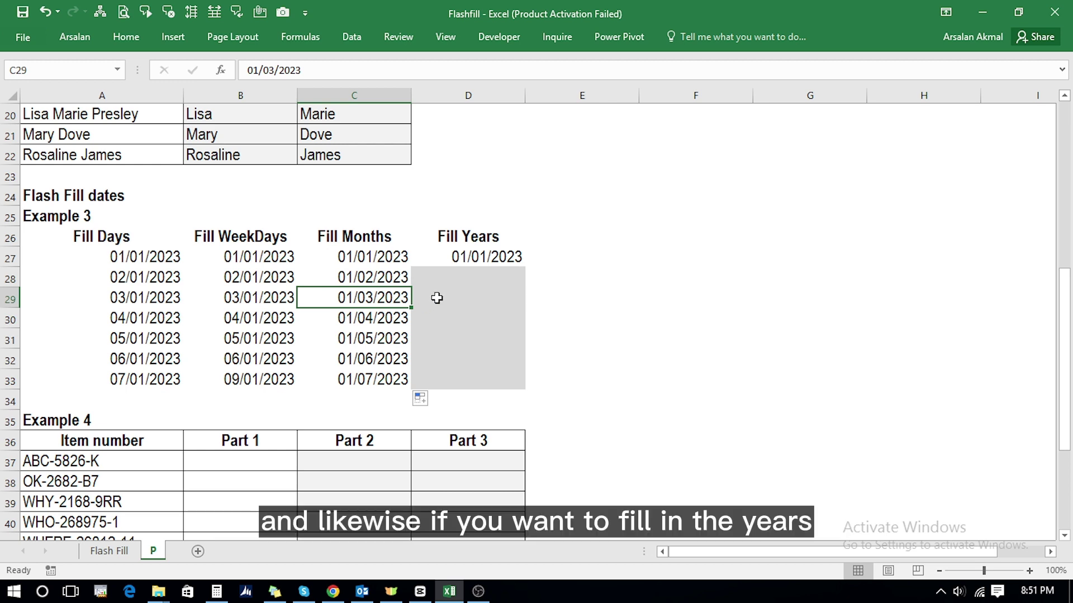
# Fill the Fill Years column from D27 through D33 in yearly increments using the Fill Years option.
pyautogui.click(461, 258)
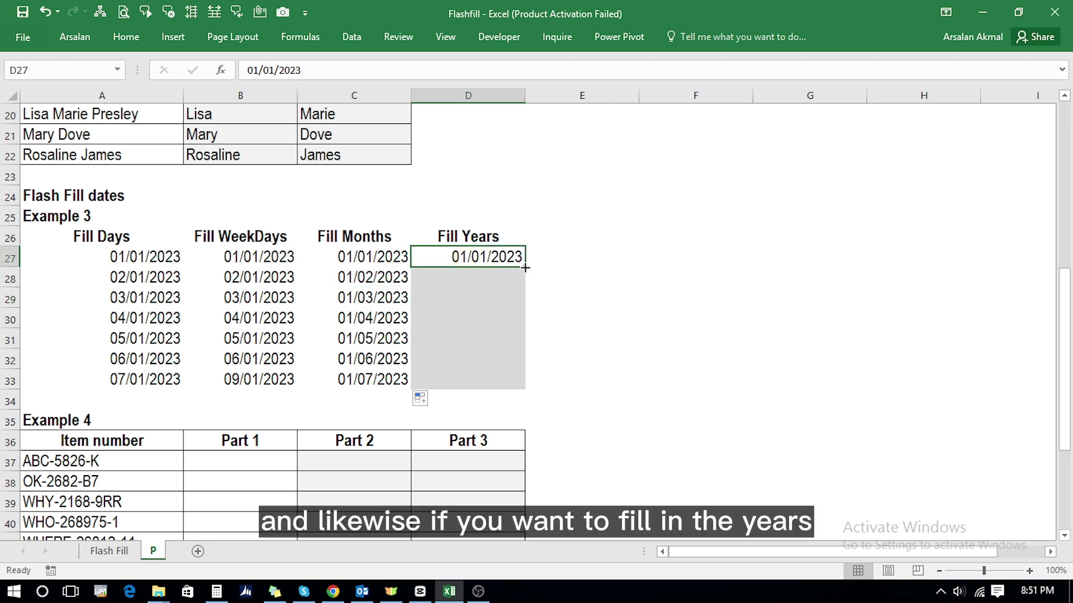
pyautogui.moveTo(524, 268); pyautogui.dragTo(512, 393)
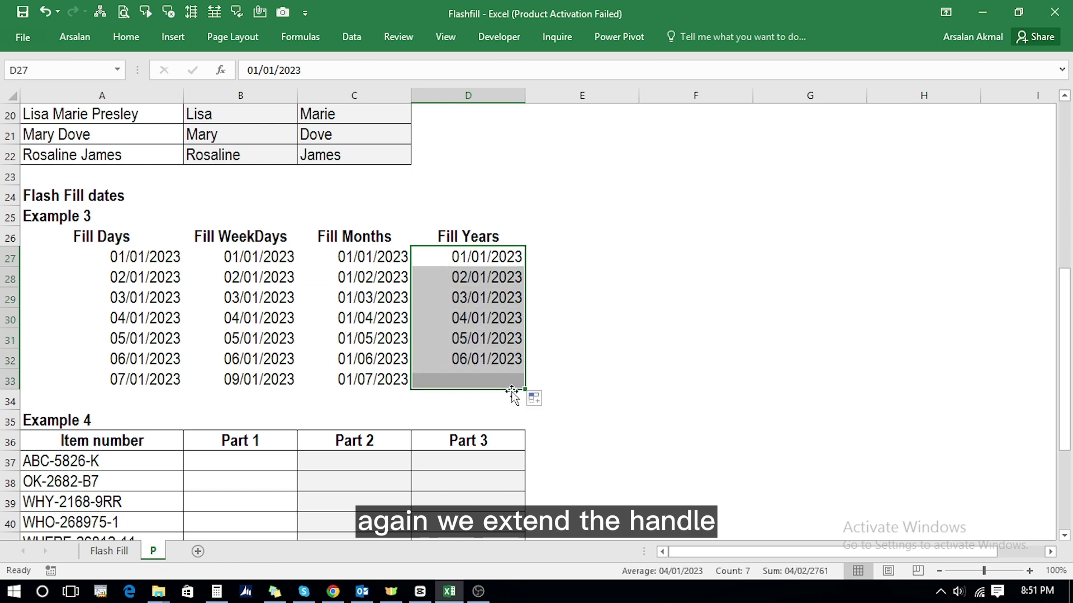
pyautogui.click(548, 400)
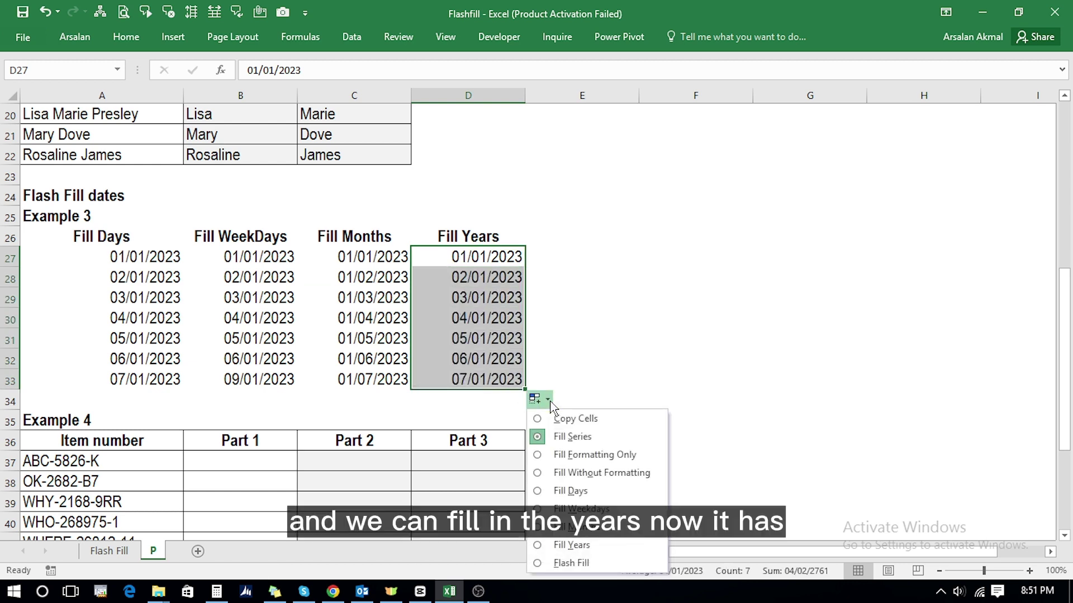
pyautogui.click(544, 545)
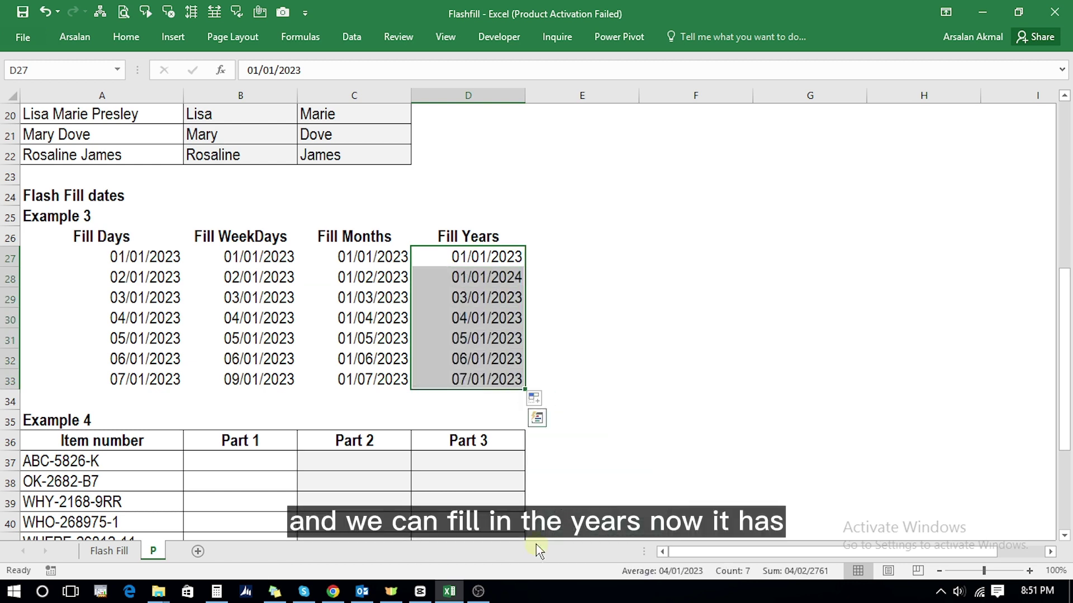
pyautogui.click(478, 376)
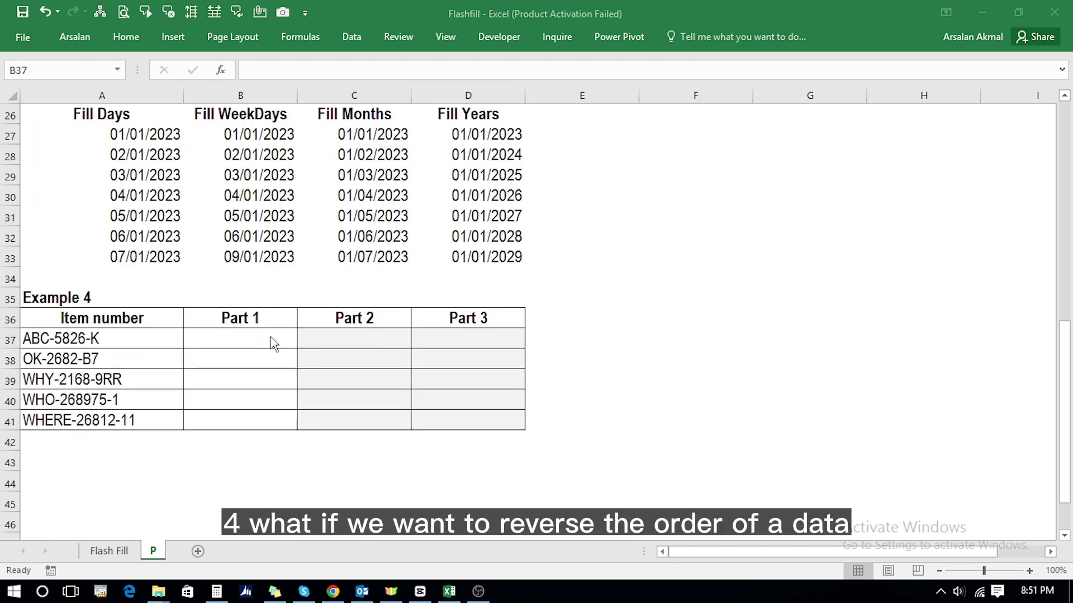
# Enter the reversed parts of item ABC-5826-K in row 37: K in Part 1, 5826 in Part 2 and ABC in Part 3.
pyautogui.click(218, 339)
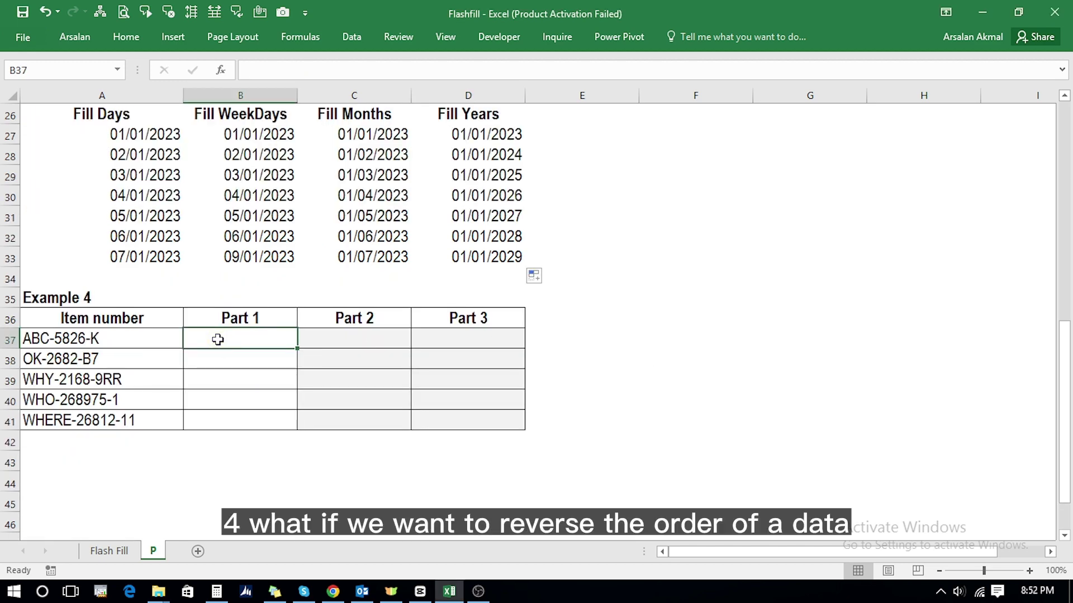
pyautogui.write('K')
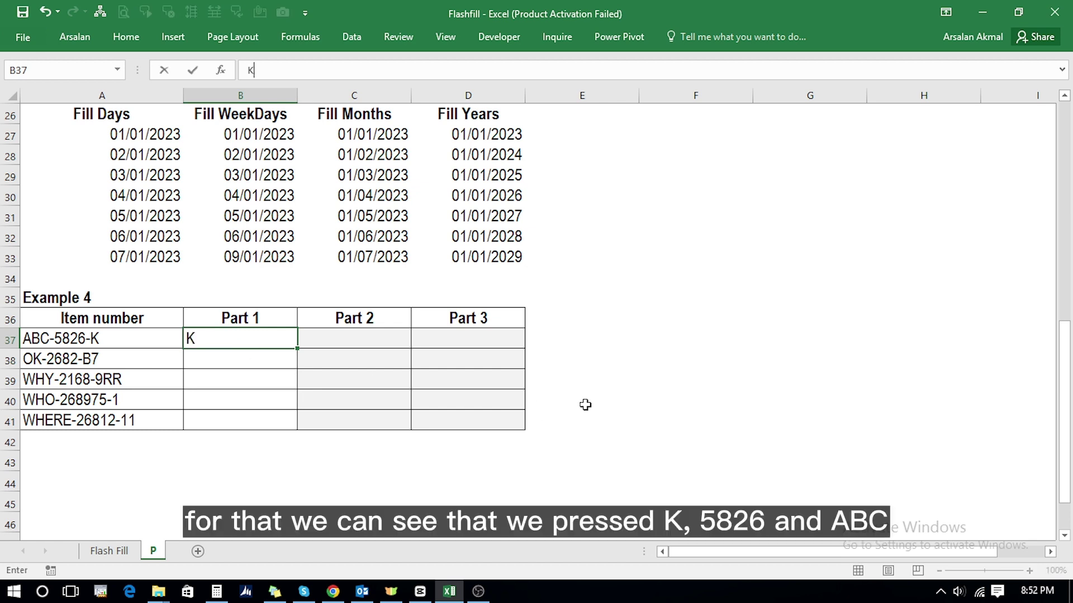
pyautogui.press('Tab')
pyautogui.write('5826')
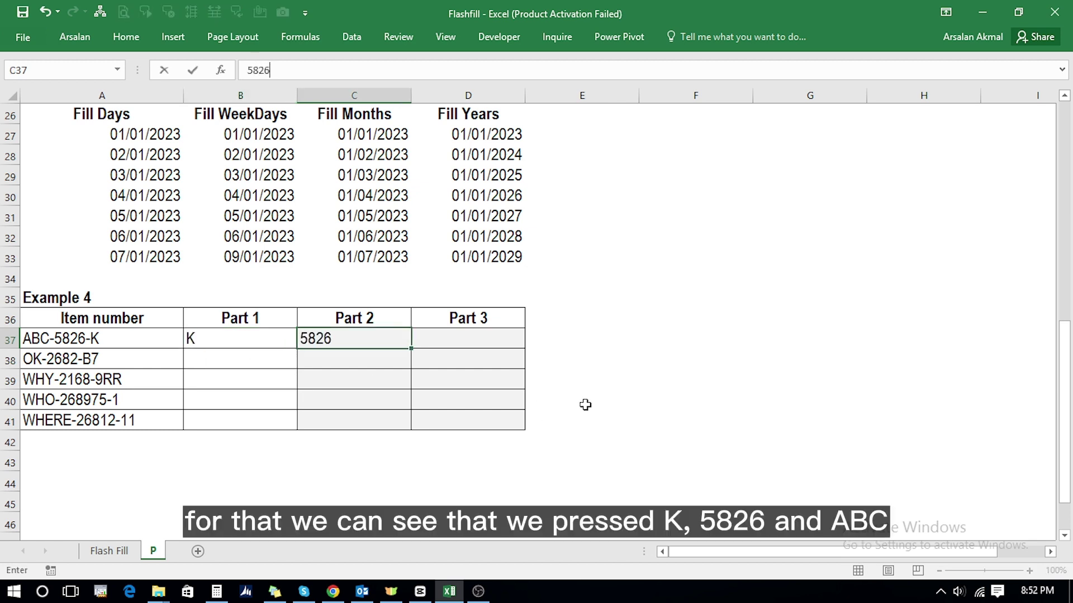
pyautogui.press('Tab')
pyautogui.write('ABC')
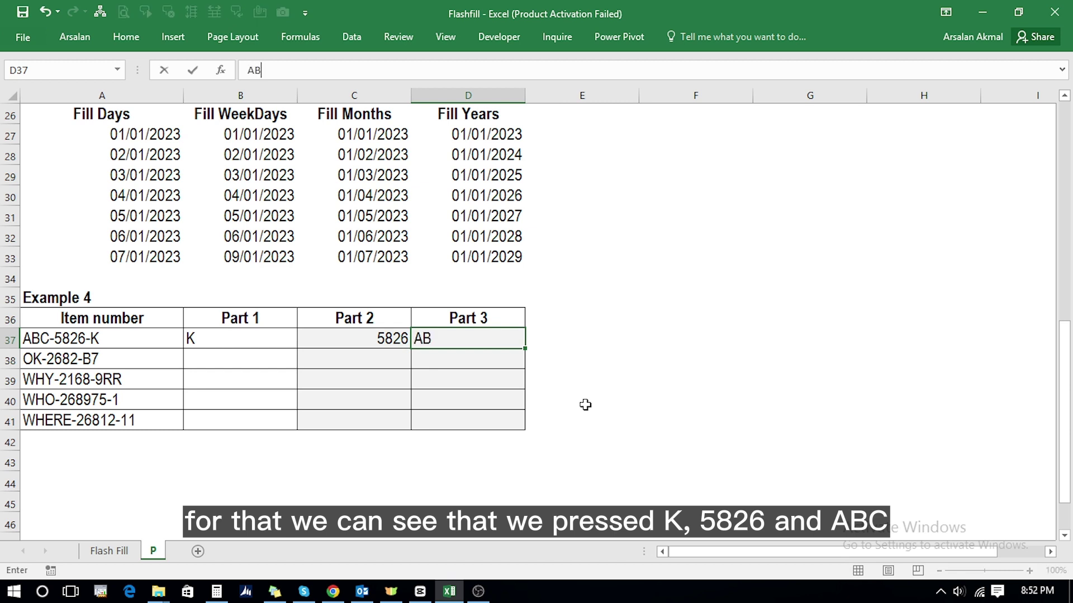
# Flash Fill the Part 1, Part 2 and Part 3 columns of Example 4 for the remaining item numbers in rows 38 to 41.
pyautogui.hotkey('shift', 'Tab')
pyautogui.hotkey('shift', 'Tab')
pyautogui.press('Down')
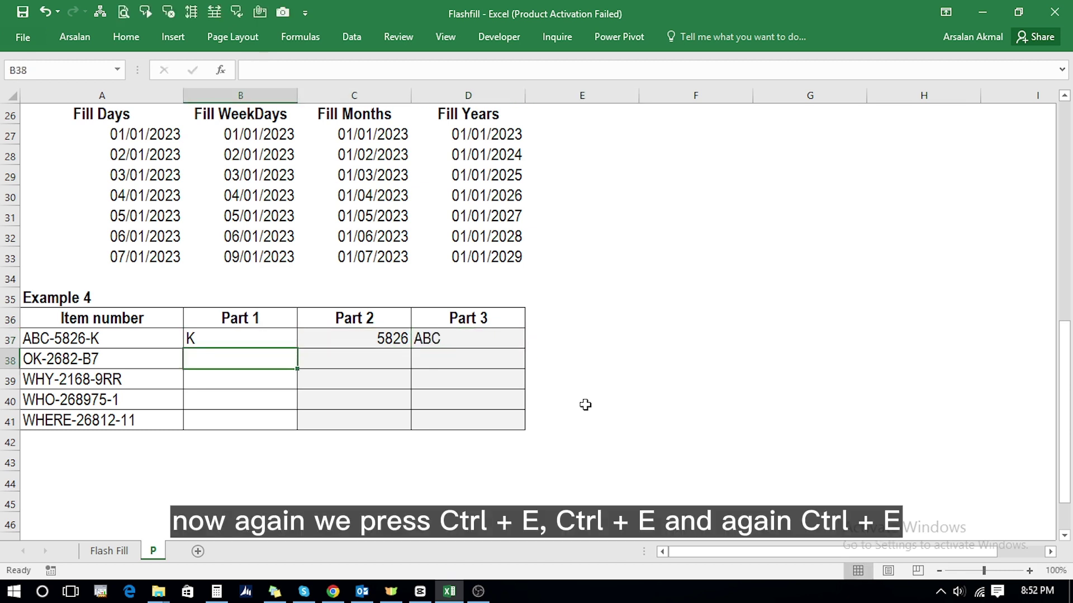
pyautogui.hotkey('ctrl', 'e')
pyautogui.press('Right')
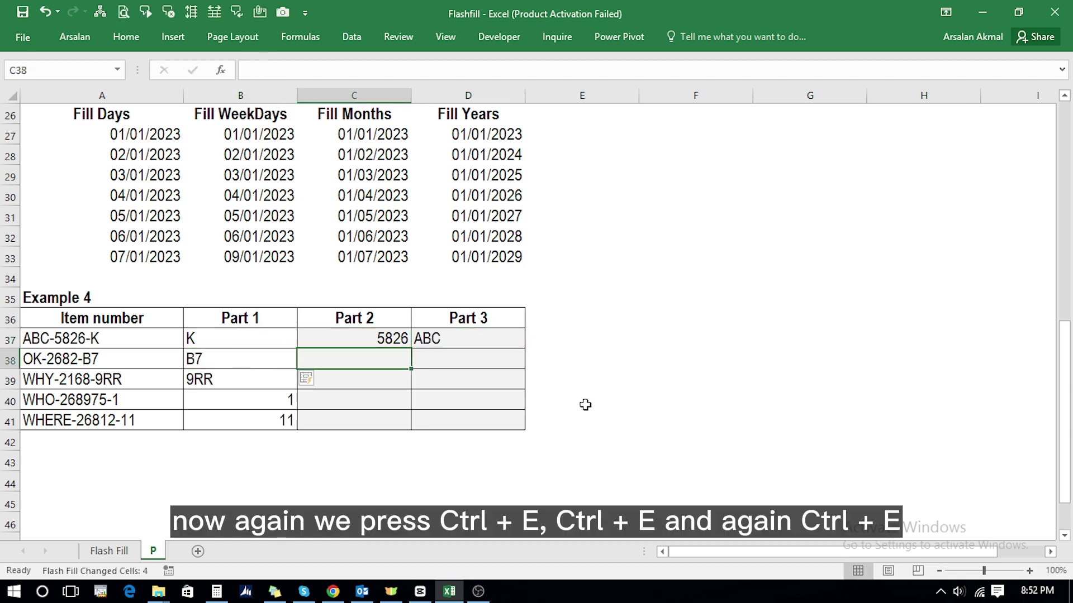
pyautogui.hotkey('ctrl', 'e')
pyautogui.press('Right')
pyautogui.hotkey('ctrl', 'e')
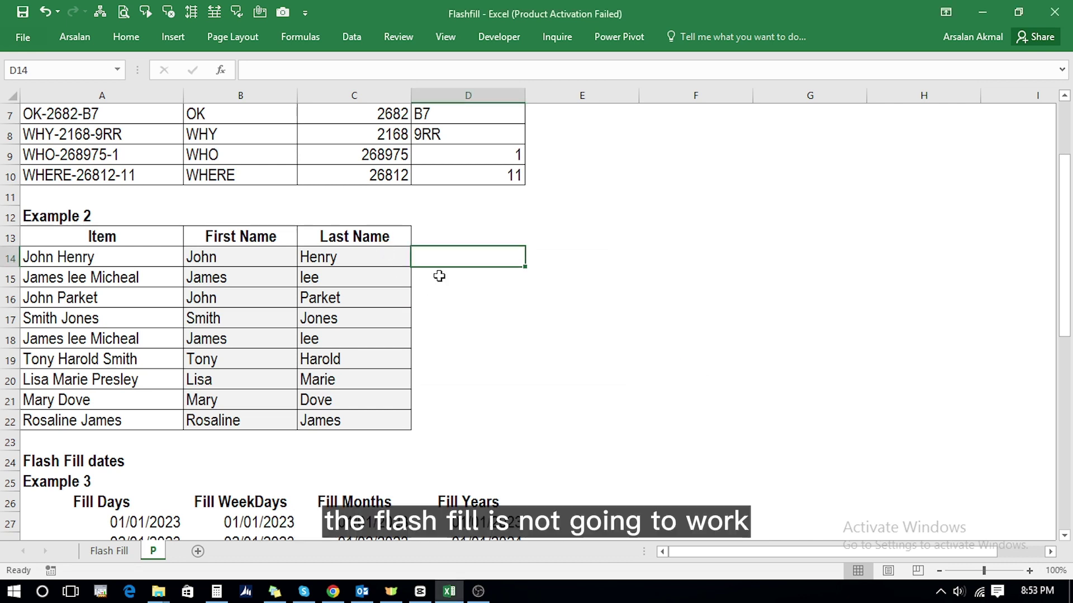
# Enter the last name from A14 in E14, try to Flash Fill column E across the empty column D, and clear E14.
pyautogui.press('Right')
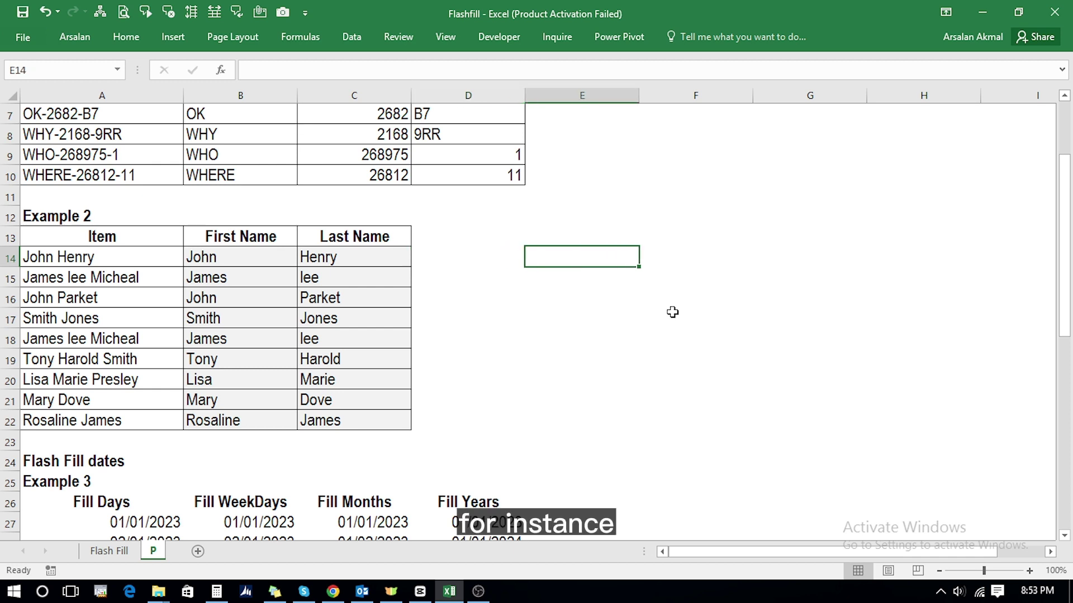
pyautogui.write('Henry')
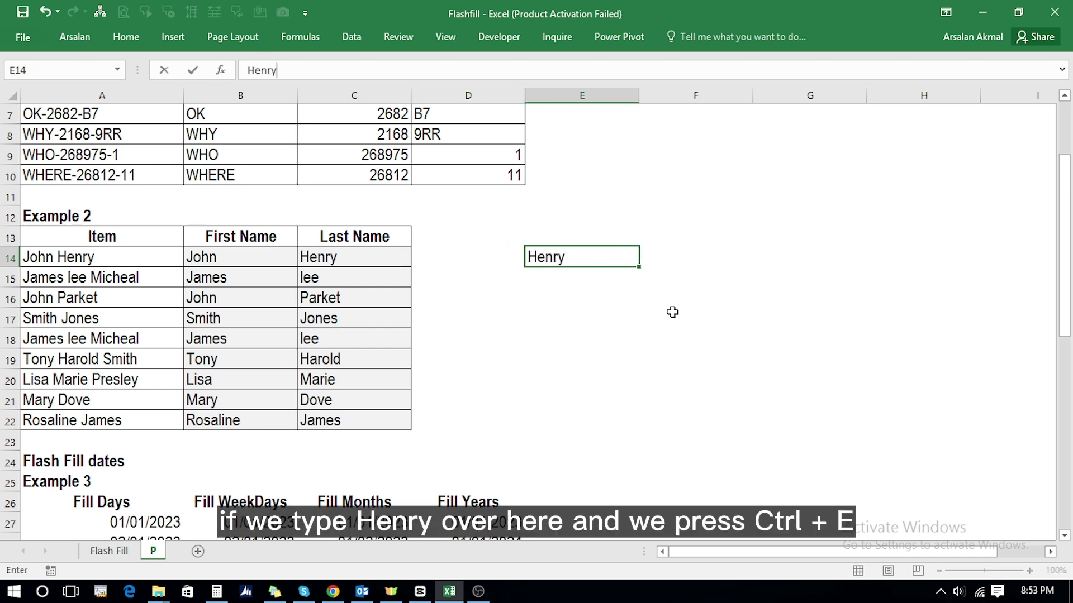
pyautogui.press('Tab')
pyautogui.press('Left')
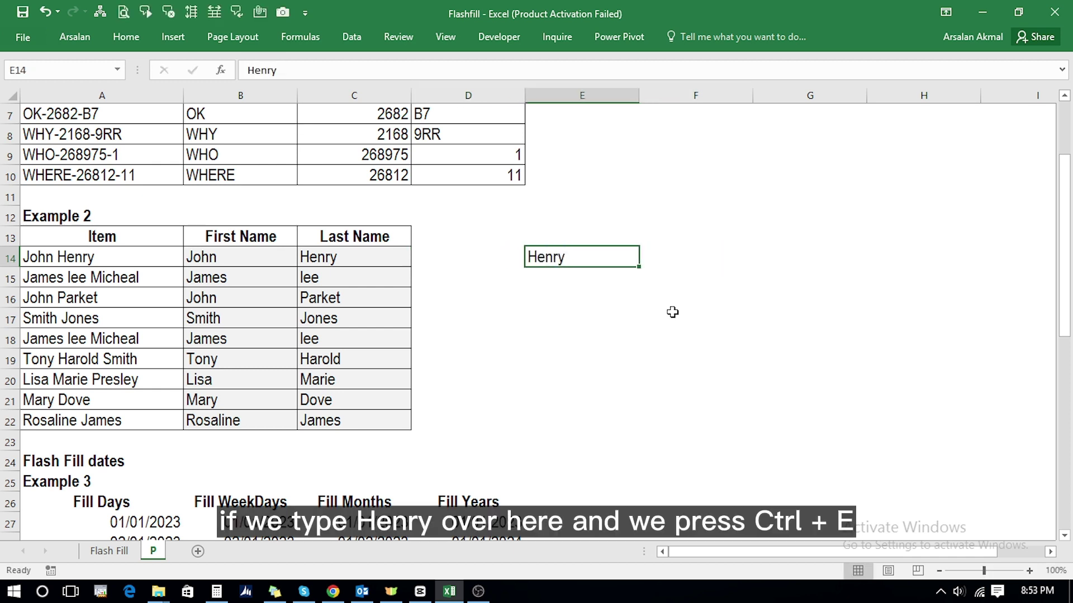
pyautogui.hotkey('ctrl', 'e')
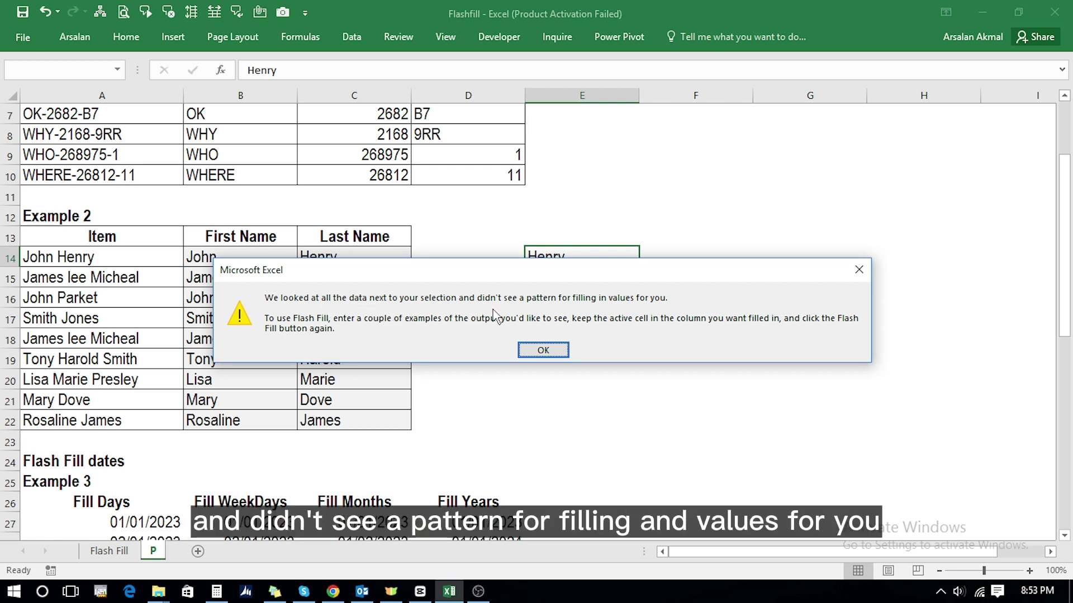
pyautogui.press('Return')
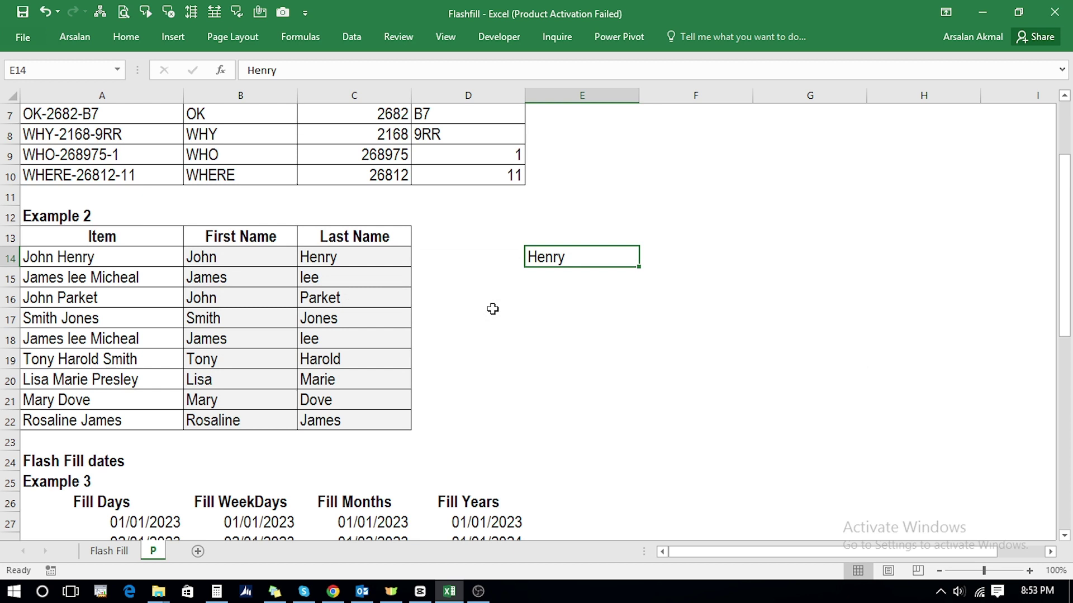
pyautogui.press('Delete')
# Enter the last name from A14 in D14 and Flash Fill column D directly beside the name table.
pyautogui.press('Left')
pyautogui.write('Hen')
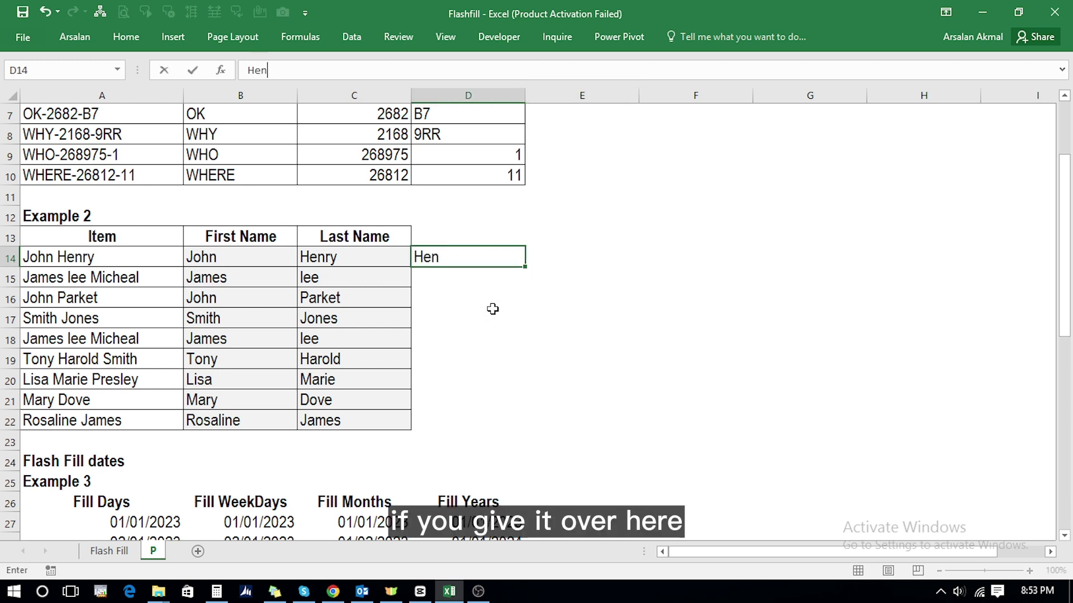
pyautogui.write('ry')
pyautogui.hotkey('ctrl', 'Return')
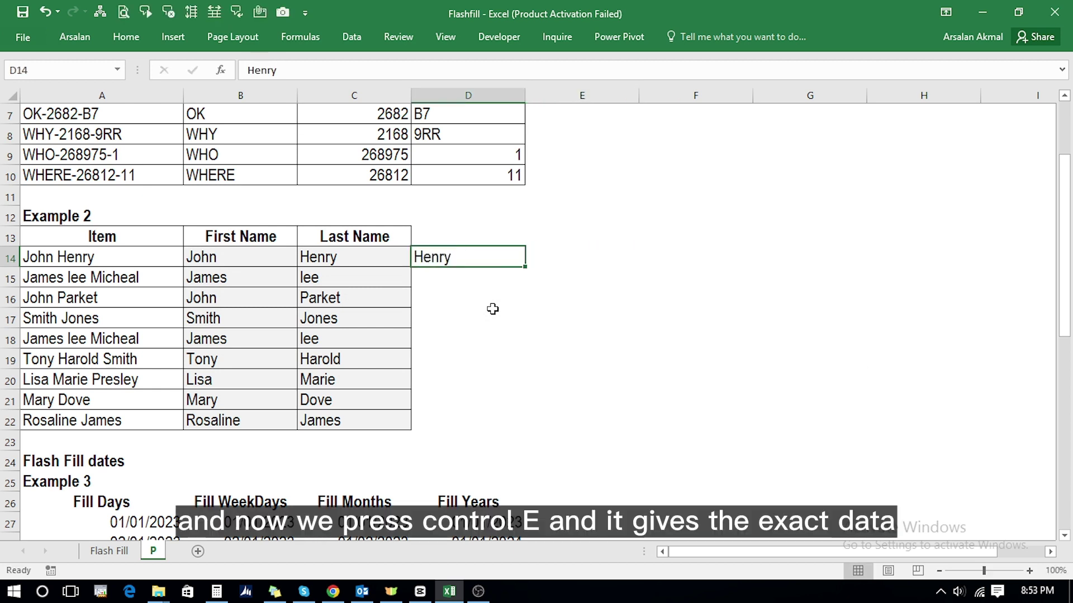
pyautogui.hotkey('ctrl', 'e')
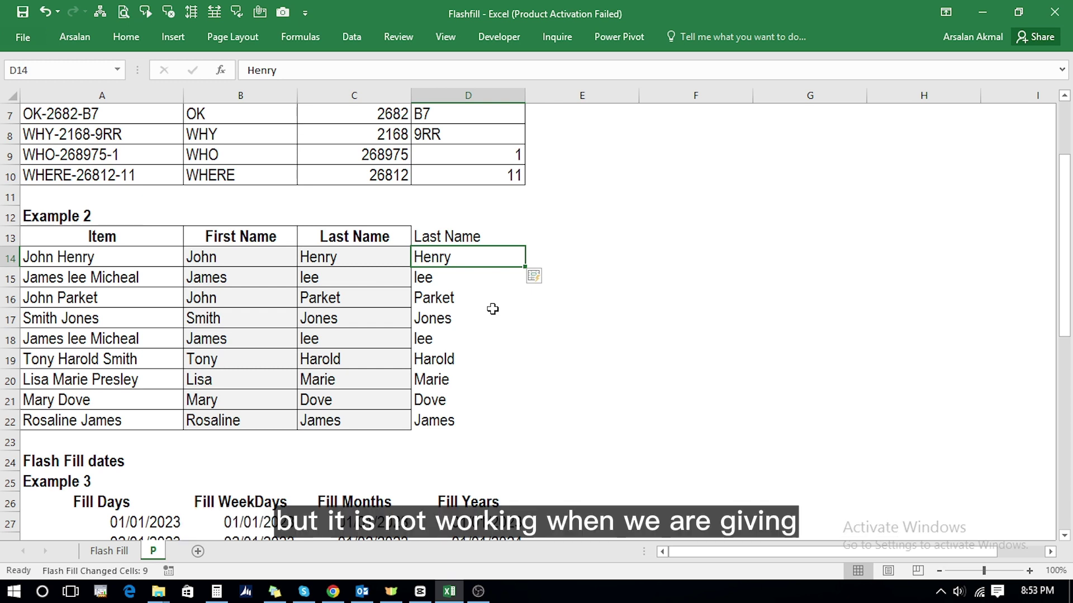
# Undo the Flash Fill in column D and clear D14.
pyautogui.hotkey('ctrl', 'z')
pyautogui.hotkey('ctrl', 'z')
pyautogui.press('Delete')
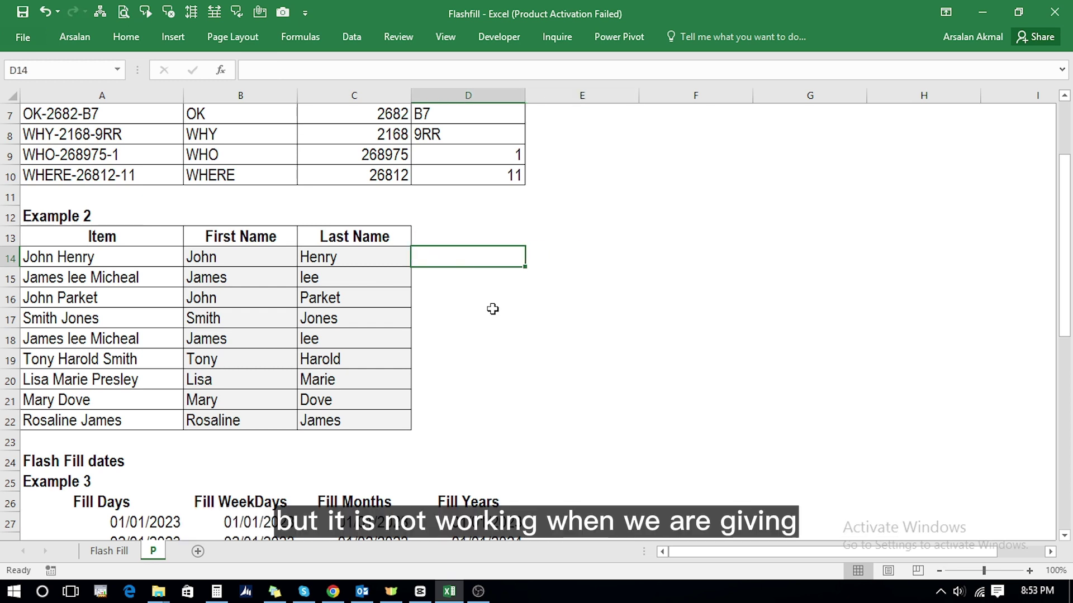
# Re-enter the last name from A14 in E14 and retry Flash Fill with column D left empty.
pyautogui.press('Right')
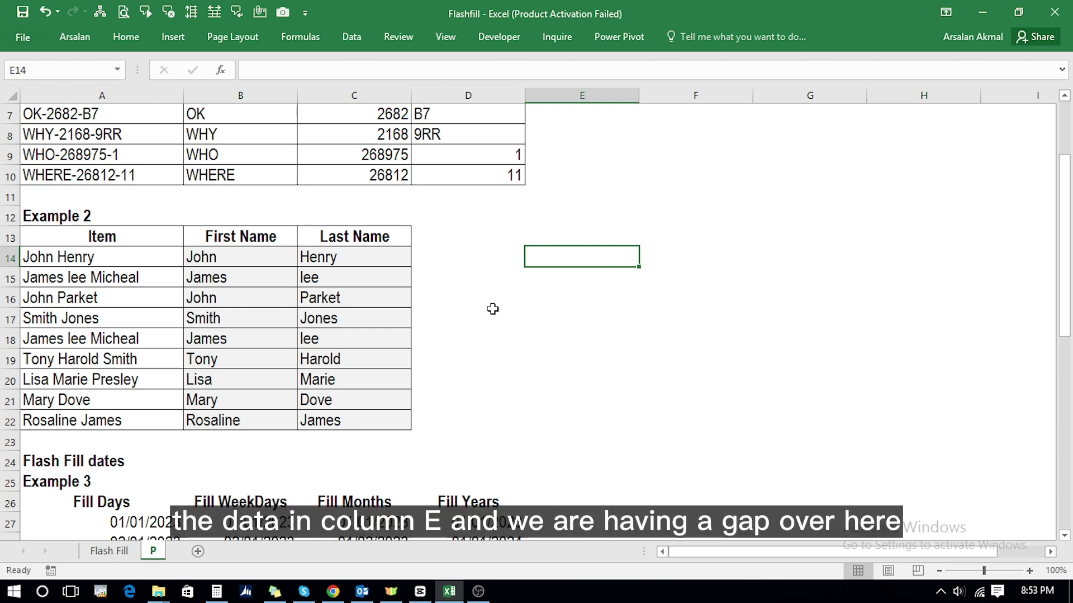
pyautogui.press('Left')
pyautogui.press('Right')
pyautogui.write('Henry')
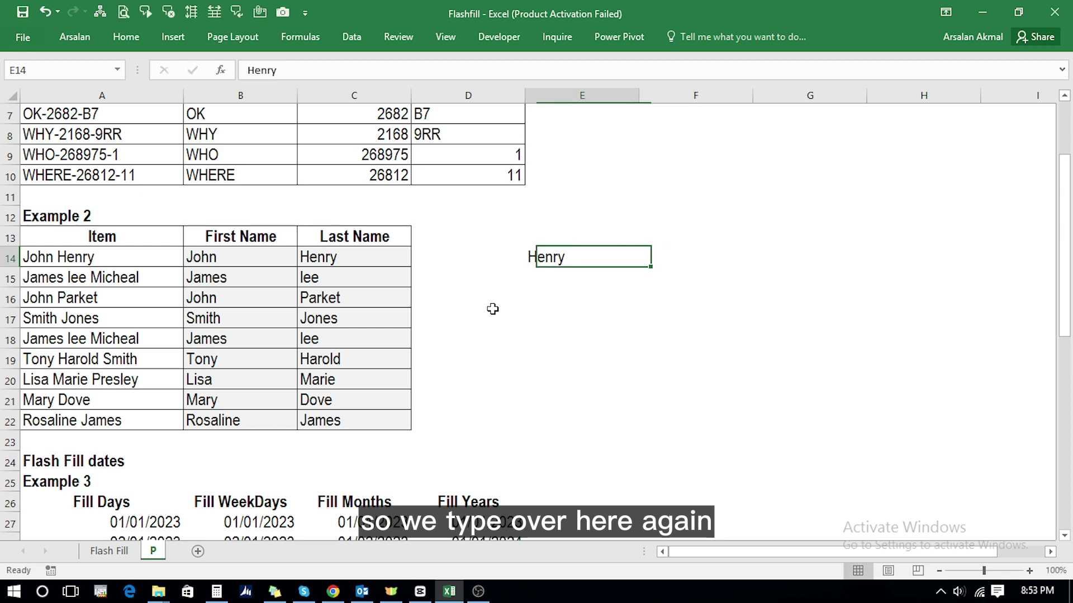
pyautogui.hotkey('ctrl', 'e')
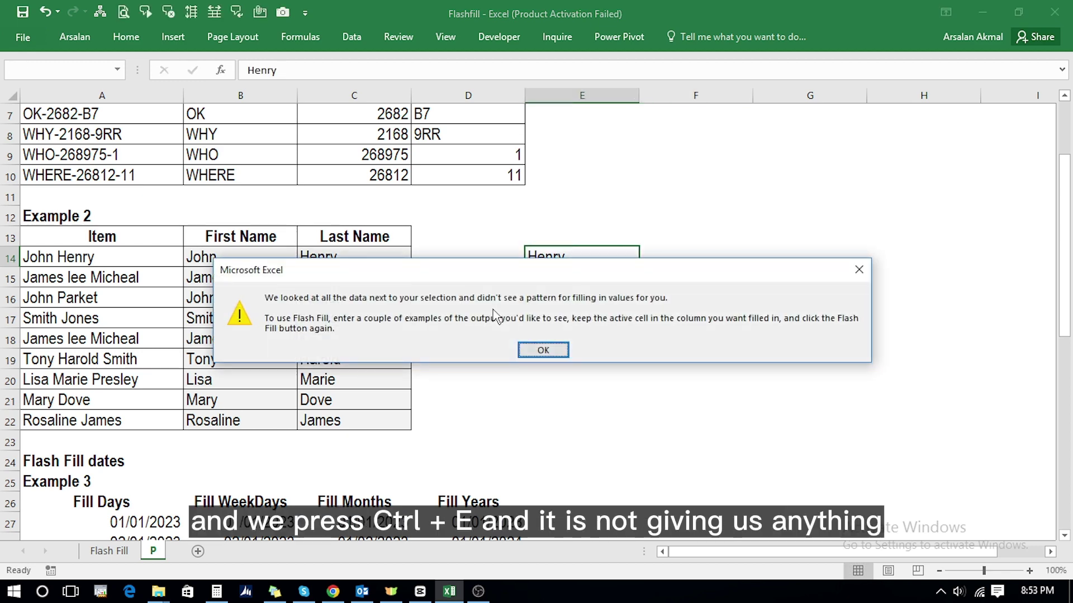
pyautogui.press('Return')
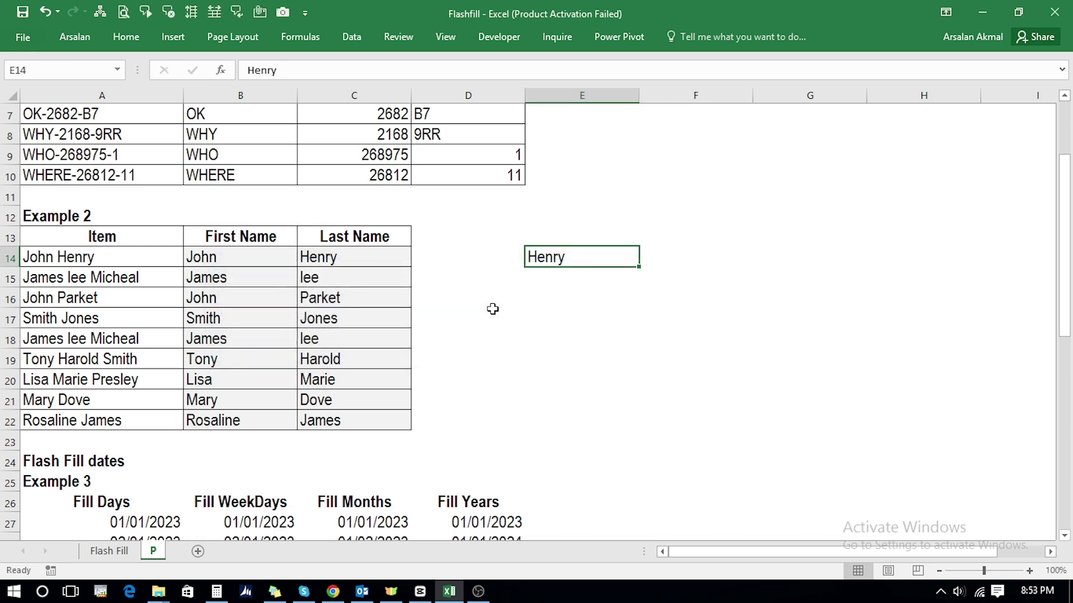
# Examine the empty gap in column D between the name table and column E by selecting D13 through D23.
pyautogui.press('Left')
pyautogui.press('Down')
pyautogui.press('Down')
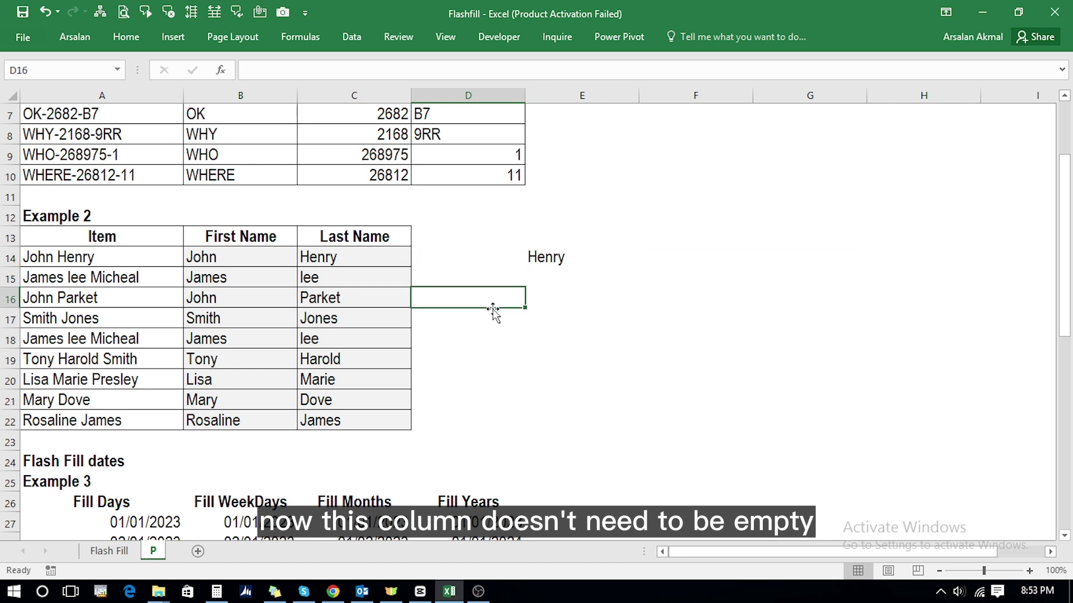
pyautogui.press('Down')
pyautogui.press('Up')
pyautogui.press('Up')
pyautogui.press('Up')
pyautogui.press('Up')
pyautogui.hotkey('shift', 'Down')
pyautogui.hotkey('shift', 'Down')
pyautogui.hotkey('shift', 'Down')
pyautogui.hotkey('shift', 'Down')
pyautogui.hotkey('shift', 'Down')
pyautogui.hotkey('shift', 'Down')
pyautogui.hotkey('shift', 'Down')
pyautogui.hotkey('shift', 'Down')
pyautogui.hotkey('shift', 'Down')
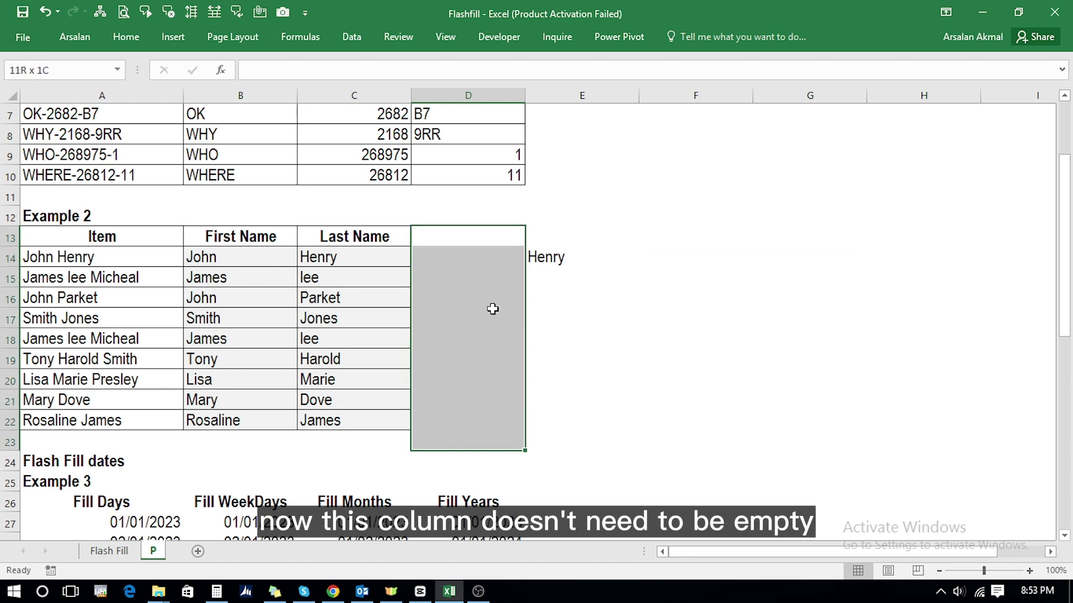
pyautogui.hotkey('shift', 'Up')
pyautogui.hotkey('shift', 'Up')
pyautogui.hotkey('shift', 'Up')
pyautogui.hotkey('shift', 'Up')
pyautogui.hotkey('shift', 'Up')
pyautogui.hotkey('shift', 'Up')
pyautogui.hotkey('shift', 'Up')
pyautogui.hotkey('shift', 'Up')
pyautogui.hotkey('shift', 'Up')
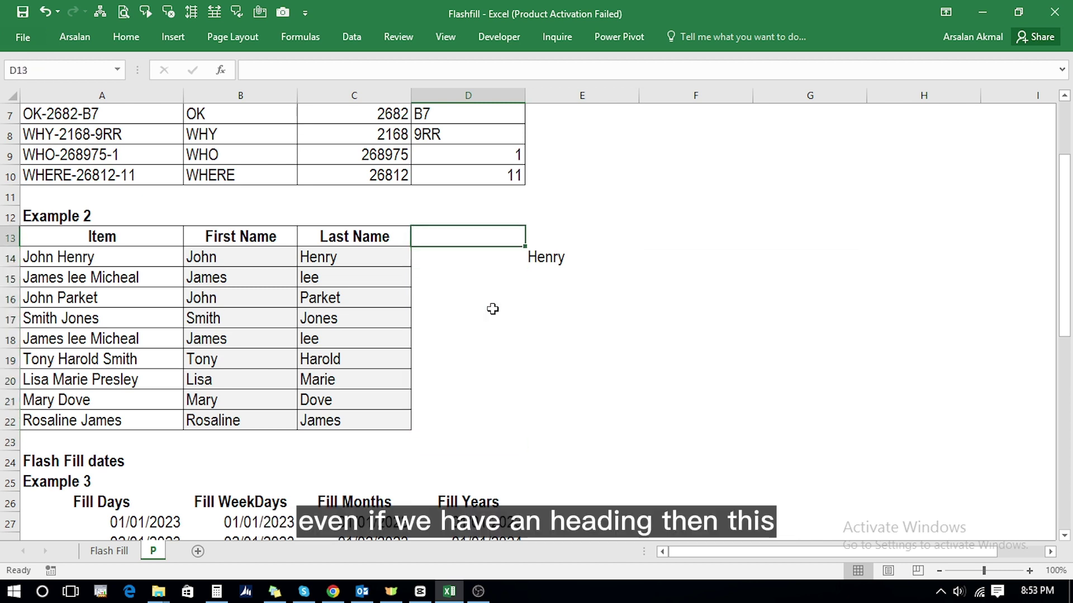
# Enter the heading Blank in D13 to bridge the gap and Flash Fill the last names in column E from E14.
pyautogui.press('Right')
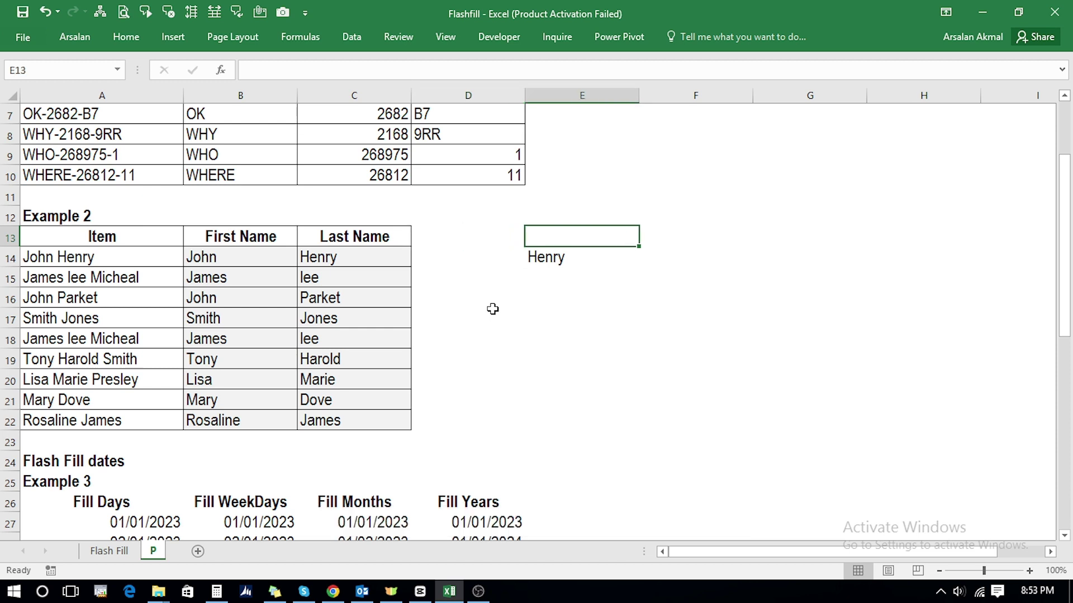
pyautogui.press('Down')
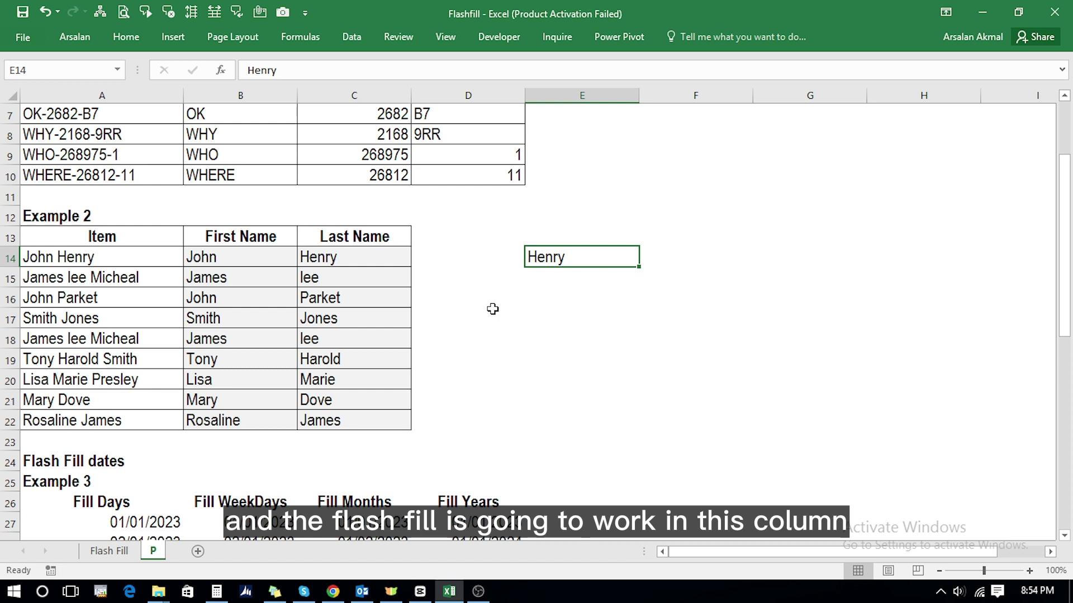
pyautogui.press('Left')
pyautogui.press('Up')
pyautogui.write('B')
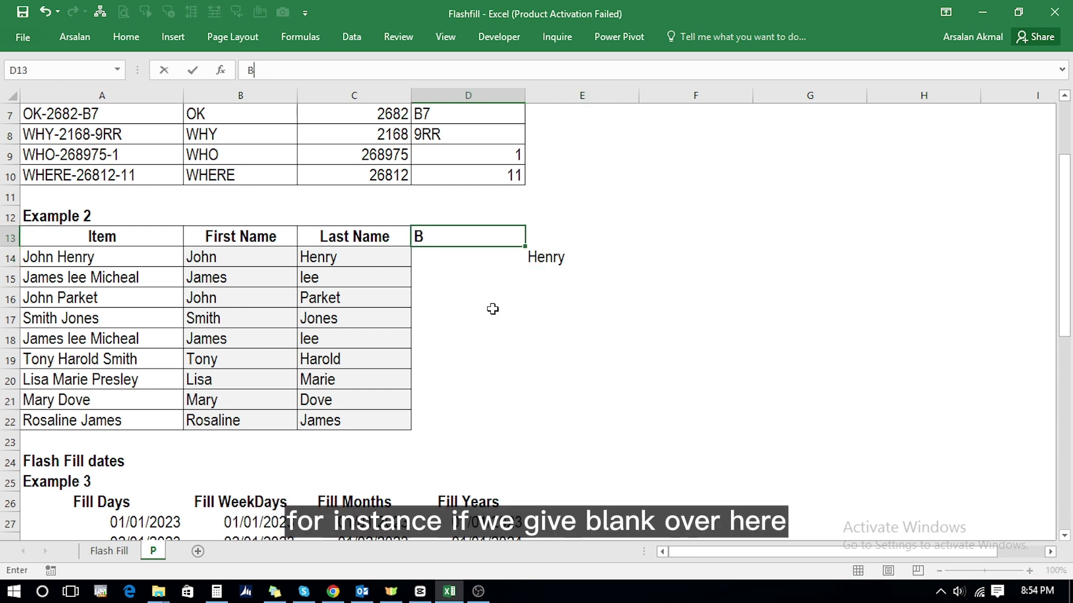
pyautogui.write('alnk')
pyautogui.press('Tab')
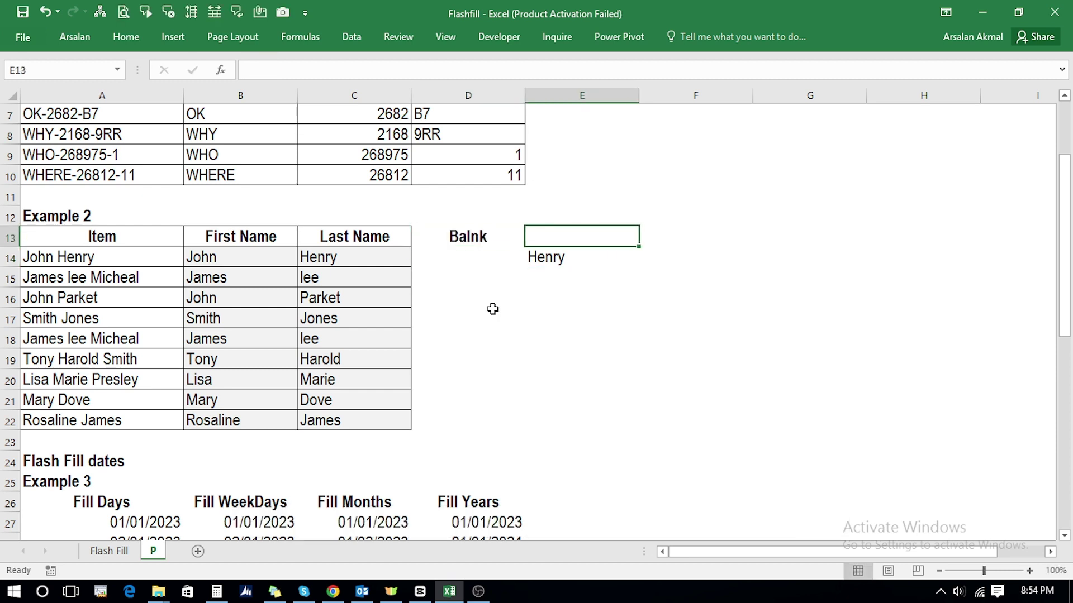
pyautogui.press('Down')
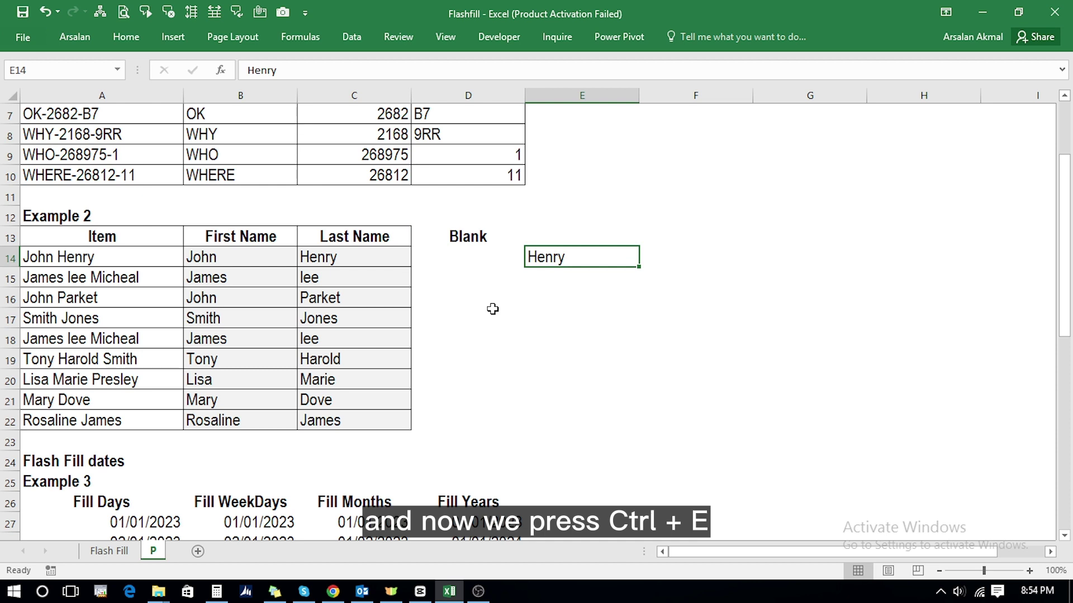
pyautogui.hotkey('ctrl', 'e')
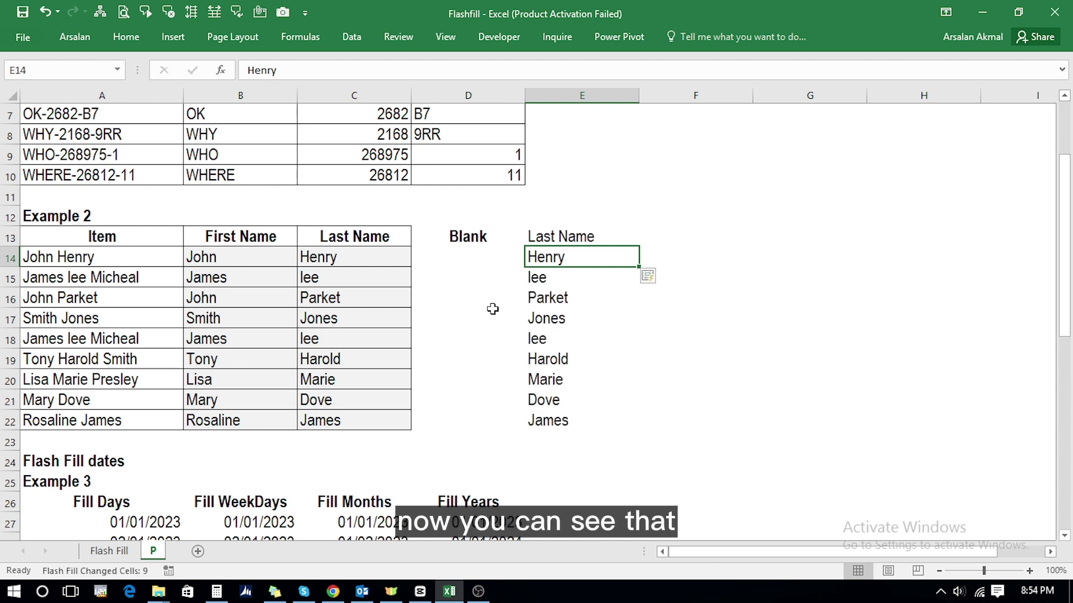
pyautogui.click(458, 237)
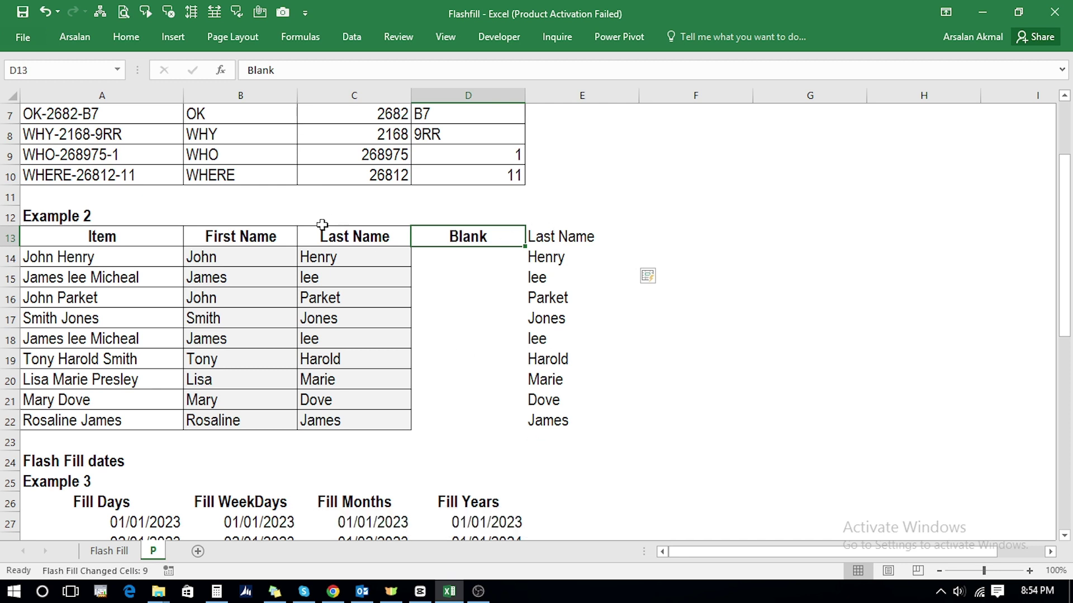
# Clear the Blank heading from D13 and remove the heading and last names from E13:E22.
pyautogui.click(332, 420)
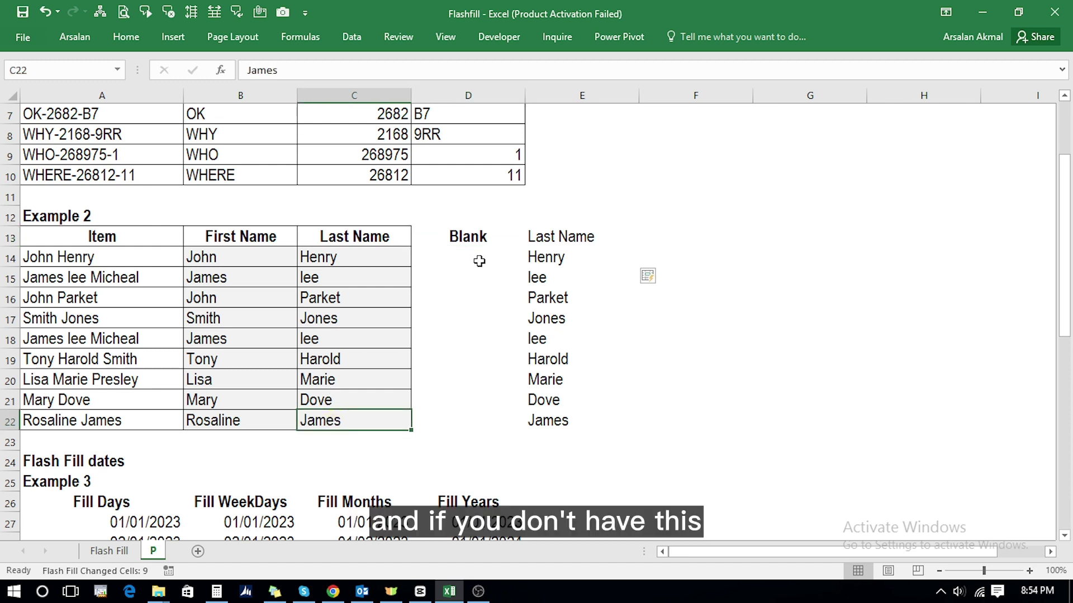
pyautogui.click(470, 236)
pyautogui.press('Delete')
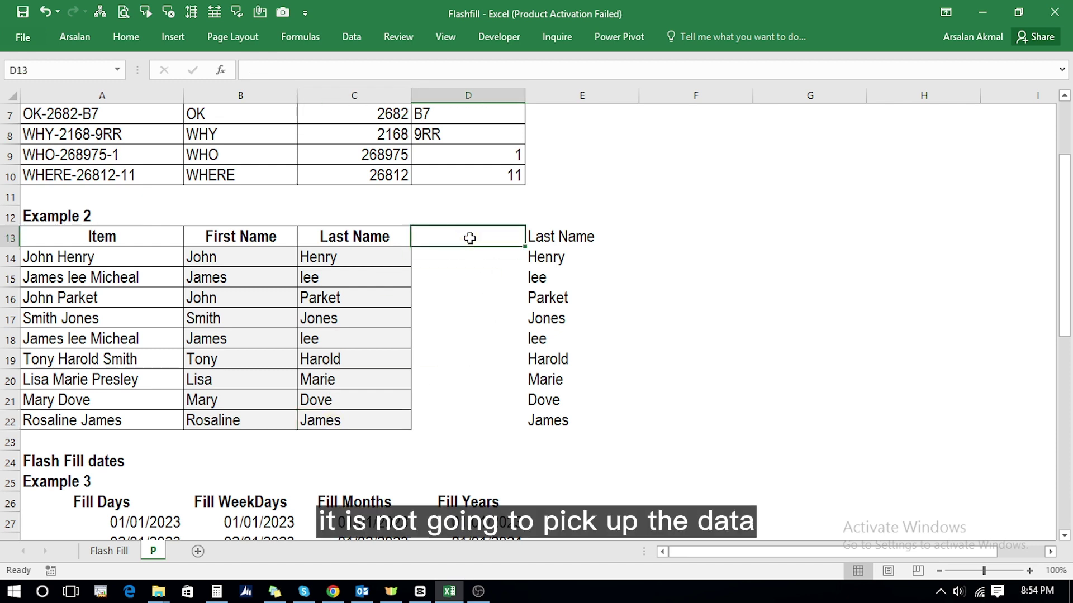
pyautogui.press('Right')
pyautogui.hotkey('ctrl', 'shift', 'Down')
pyautogui.press('Delete')
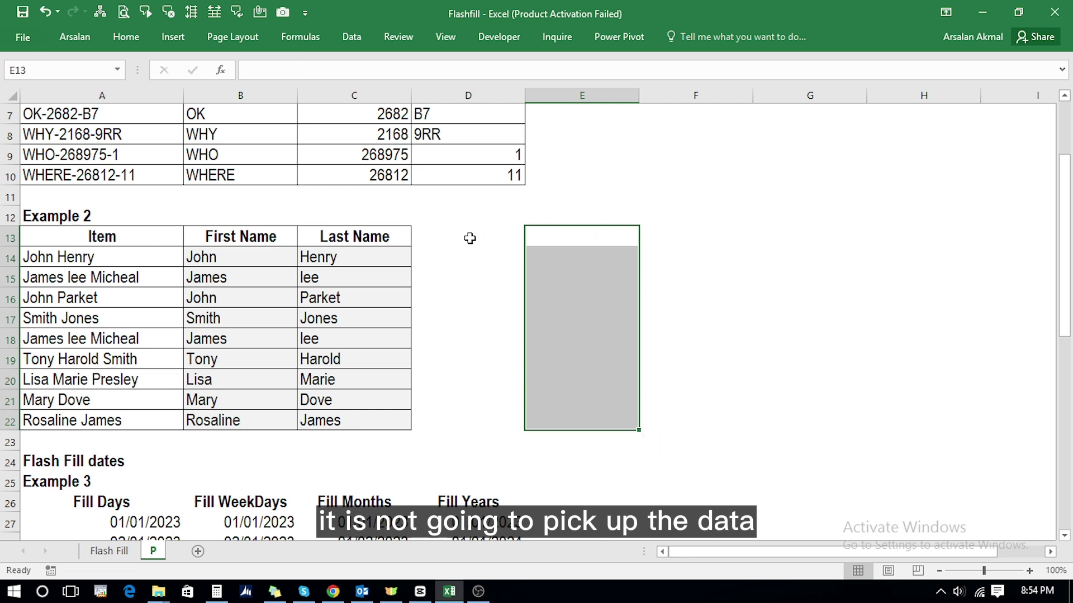
# Clear the first and last names in B15:C22, keeping only the example entries in row 14.
pyautogui.press('Left')
pyautogui.press('Left')
pyautogui.press('Left')
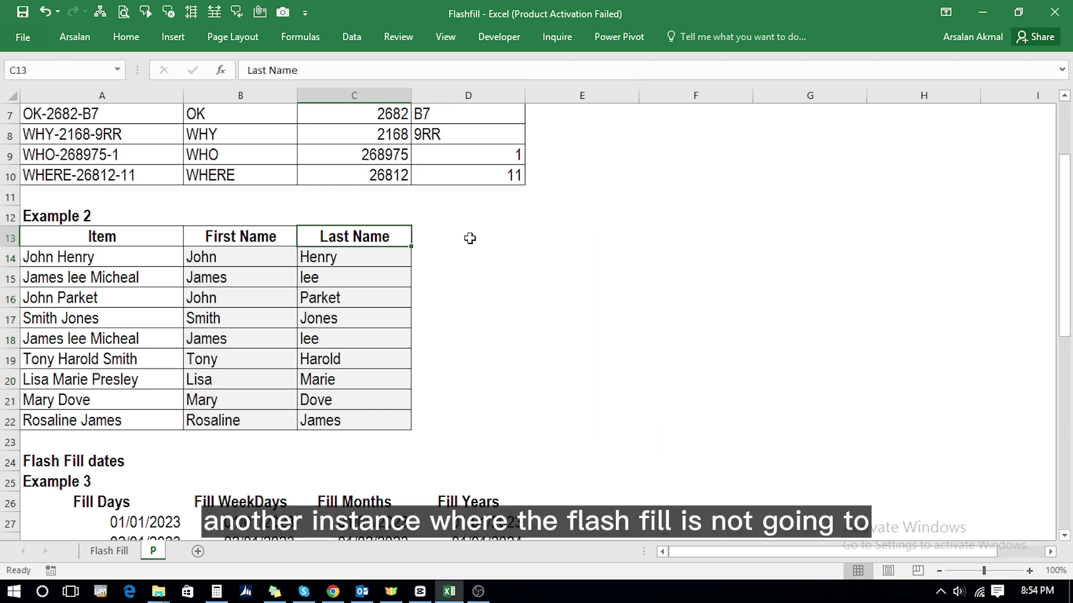
pyautogui.press('Down')
pyautogui.press('Down')
pyautogui.hotkey('shift', 'Right')
pyautogui.hotkey('ctrl', 'shift', 'Down')
pyautogui.press('Delete')
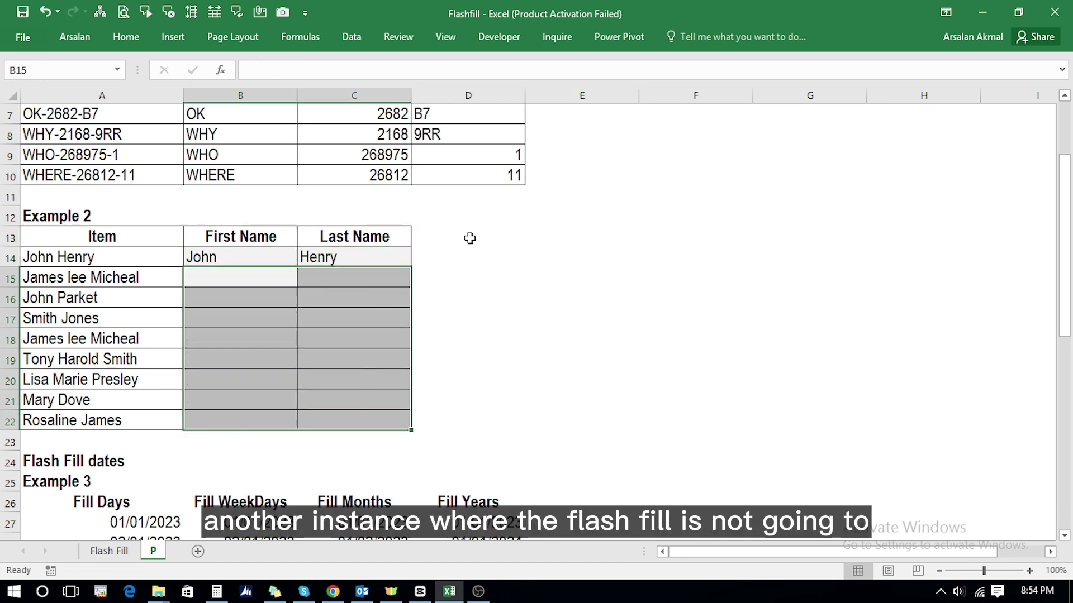
# Flash Fill the first names from B15 on its own, and clear B15:B22 again.
pyautogui.press('Left')
pyautogui.press('Right')
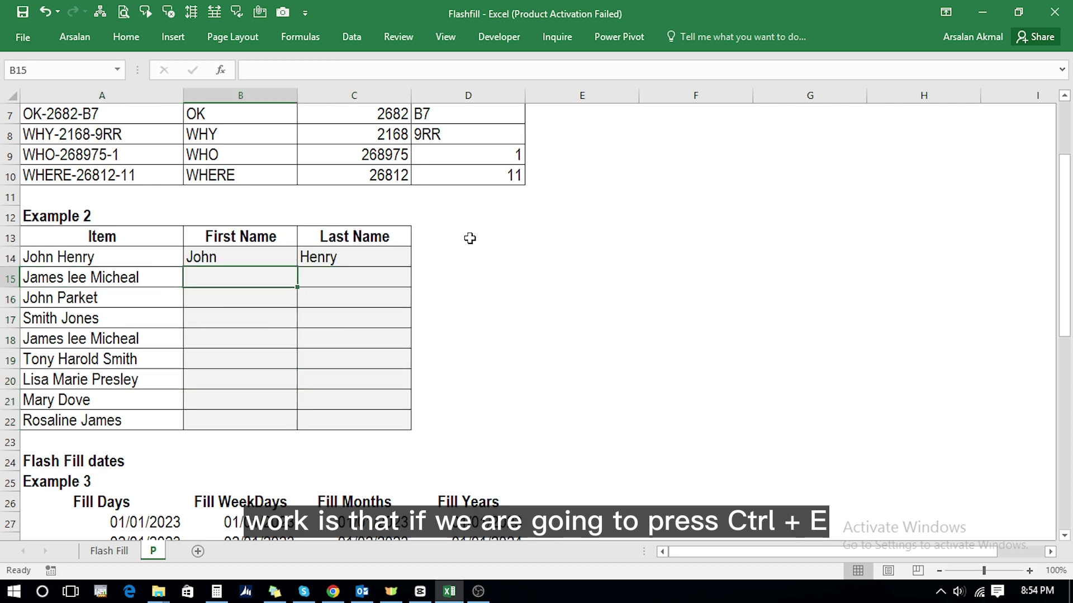
pyautogui.hotkey('ctrl', 'e')
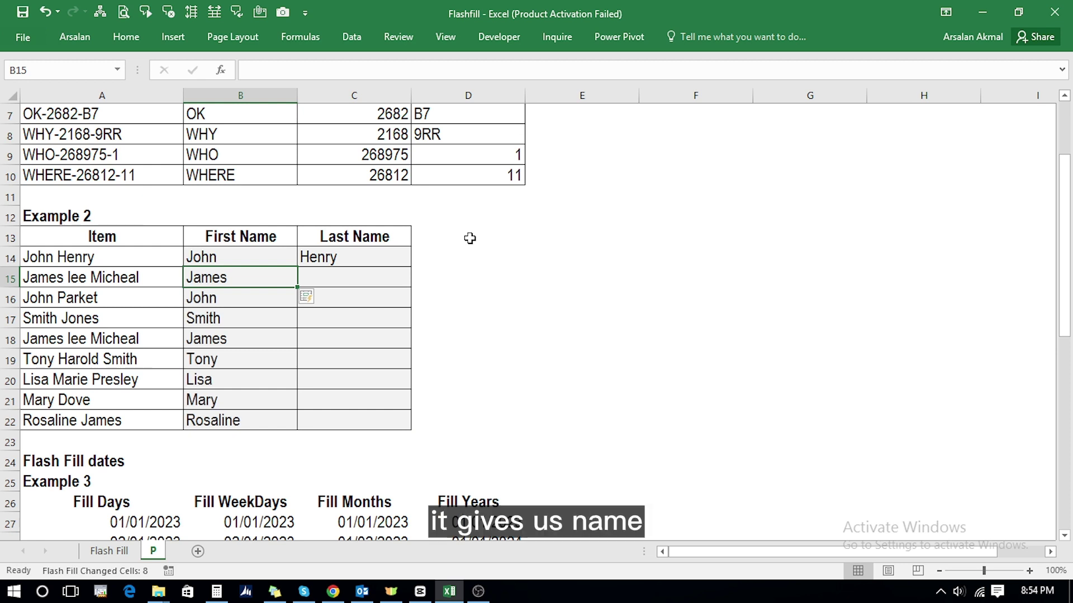
pyautogui.hotkey('ctrl', 'shift', 'Down')
pyautogui.press('Delete')
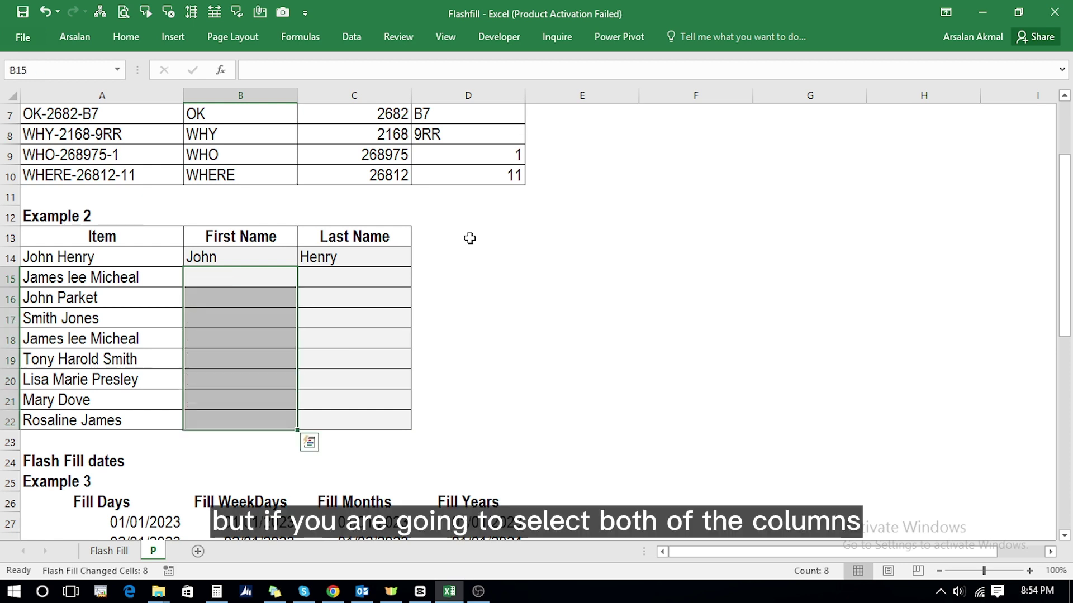
# Select B15:C22 together, return to B15 alone, and Flash Fill the First Name and Last Name columns separately.
pyautogui.hotkey('shift', 'Right')
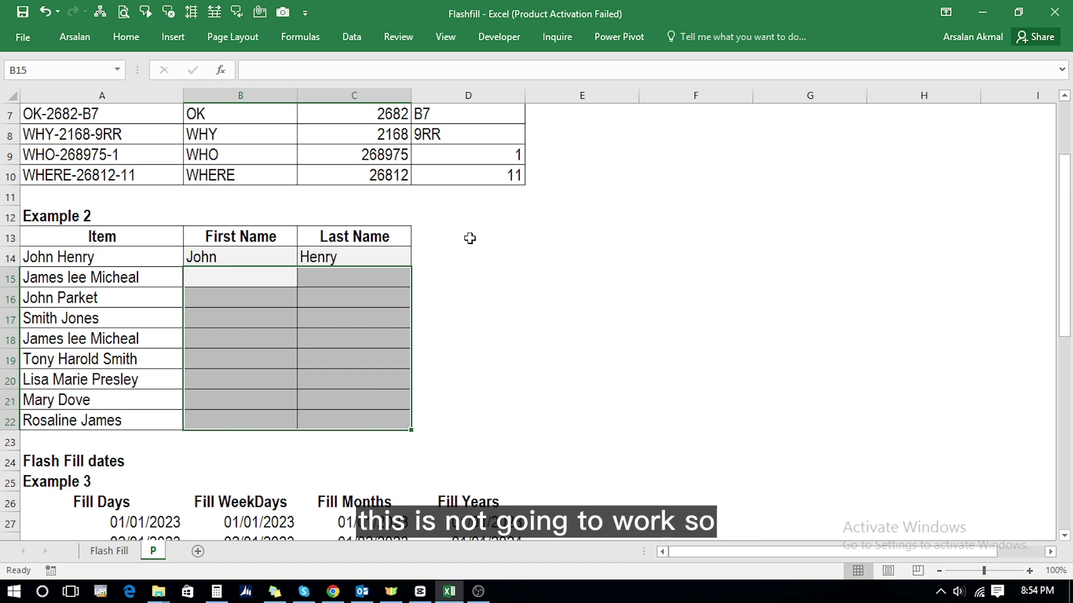
pyautogui.hotkey('shift', 'BackSpace')
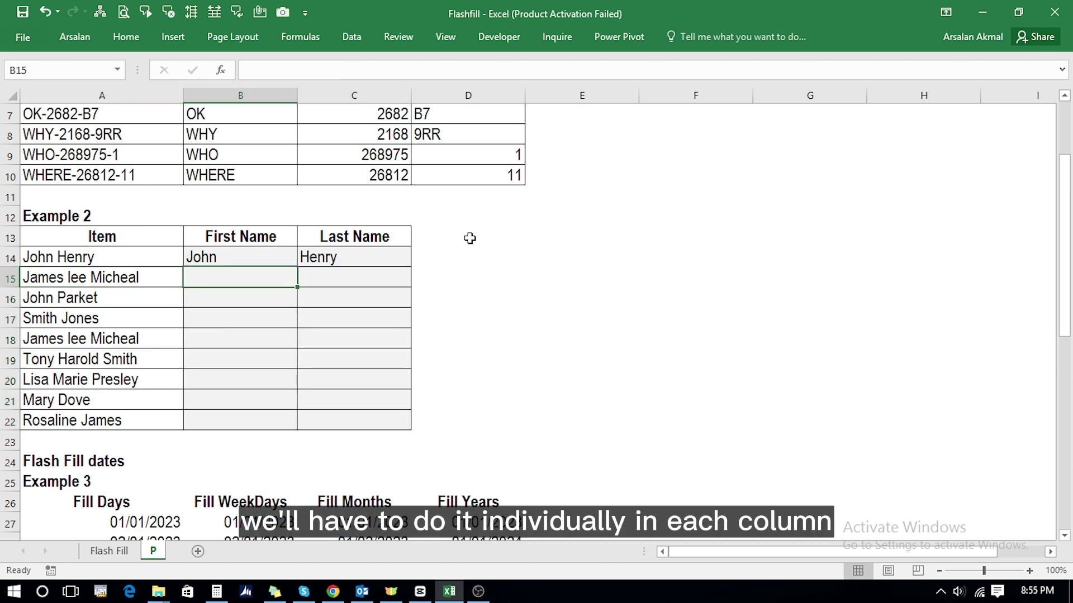
pyautogui.hotkey('ctrl', 'e')
pyautogui.press('Right')
pyautogui.hotkey('ctrl', 'e')
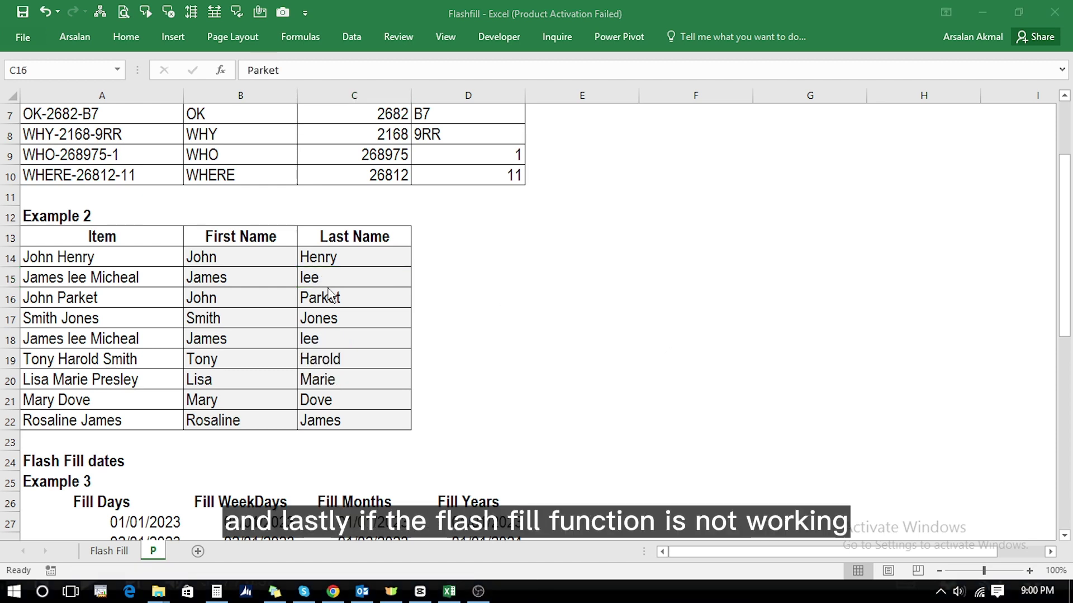
# Make sure Automatically Flash Fill is enabled in Excel's advanced editing options and apply the options.
pyautogui.click(24, 40)
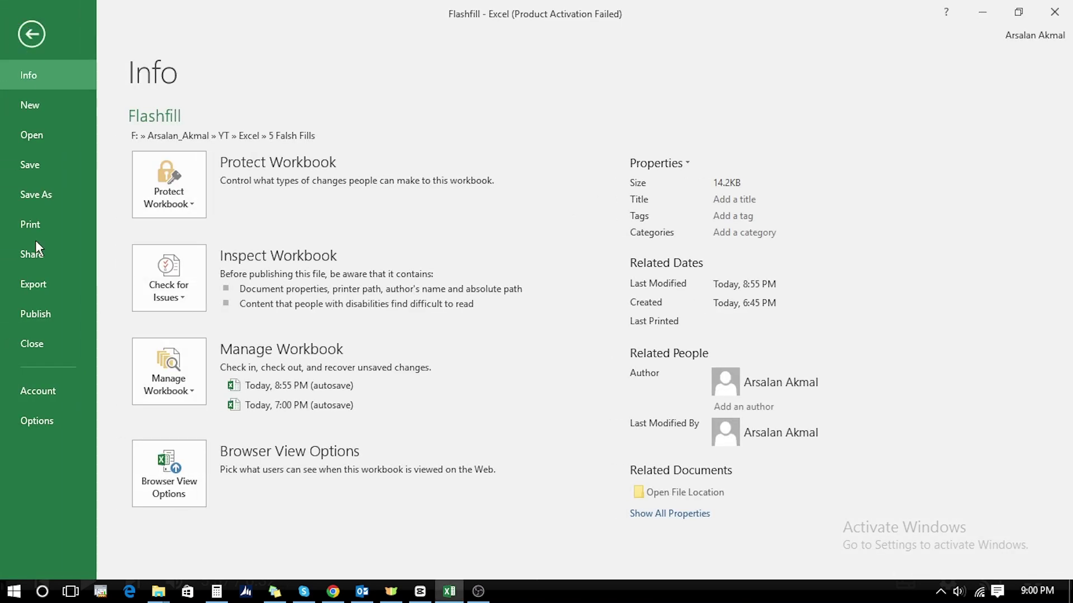
pyautogui.click(32, 422)
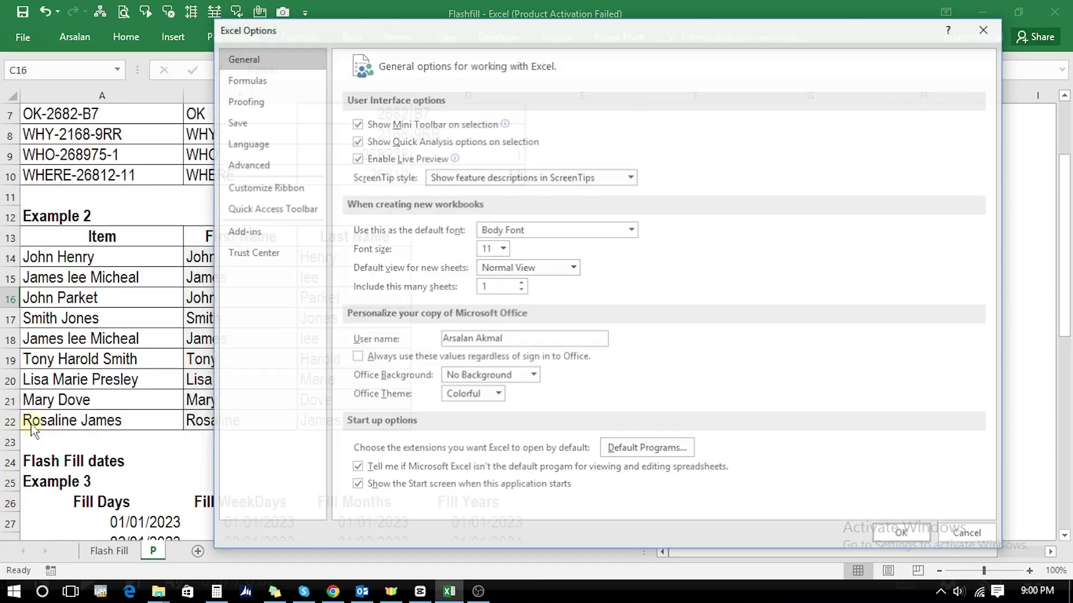
pyautogui.click(251, 169)
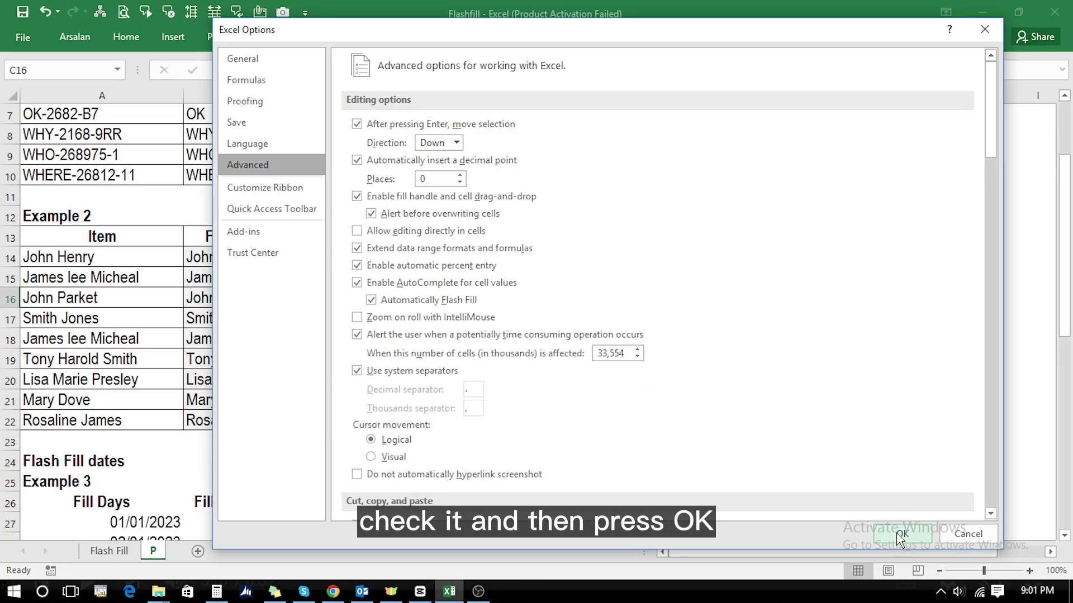
pyautogui.click(896, 534)
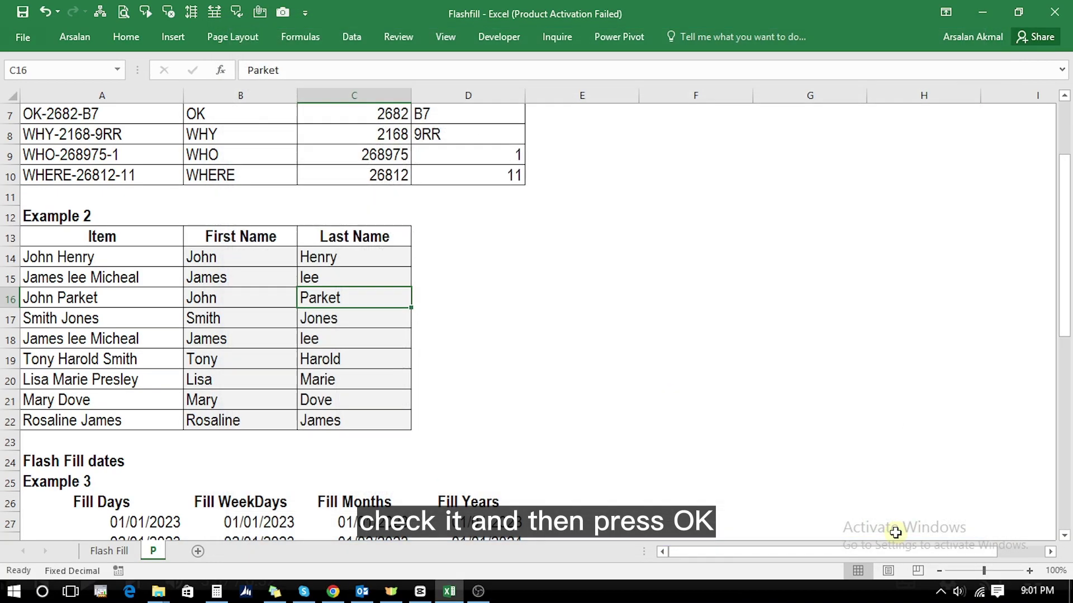